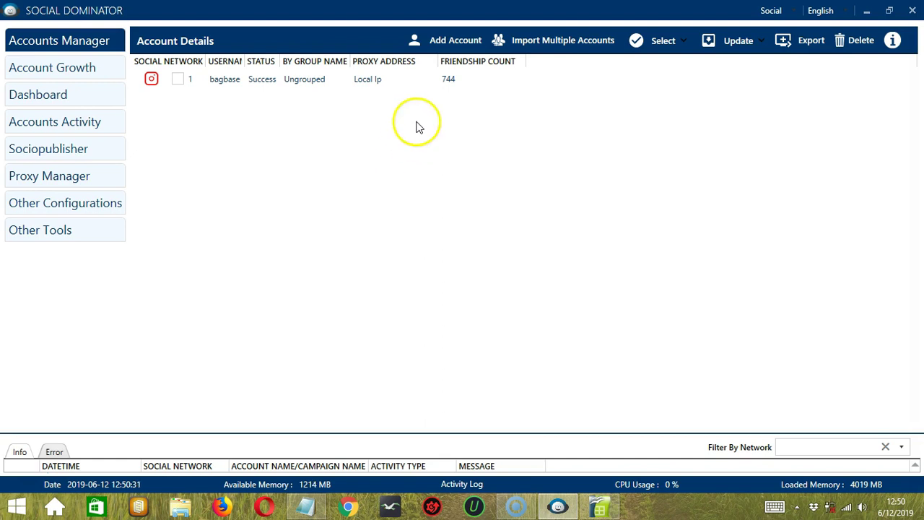
Start adding a new account with Youtube chosen as its social network.
{"action": "left_click", "coordinate": [460, 43]}
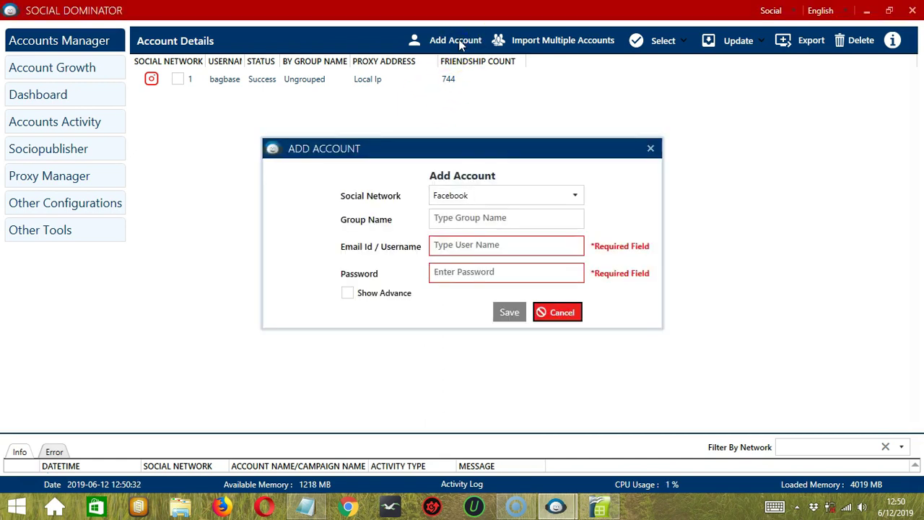
{"action": "left_click", "coordinate": [541, 197]}
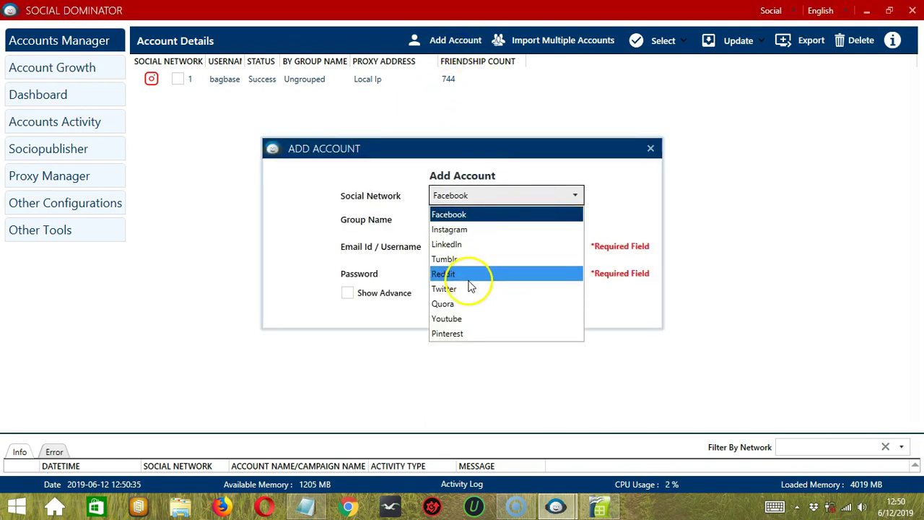
{"action": "left_click", "coordinate": [466, 319]}
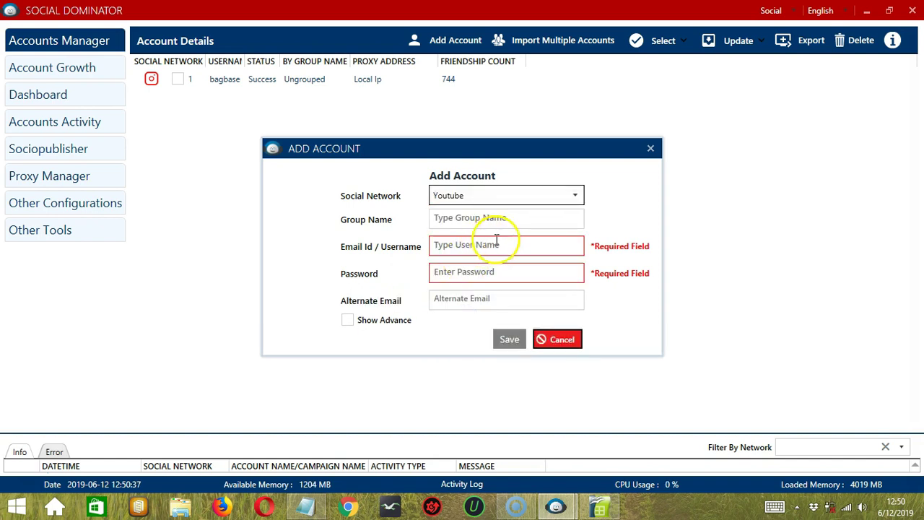
Enter the account's e-mail and password, showing then re-hiding the advanced proxy settings.
{"action": "left_click", "coordinate": [450, 217]}
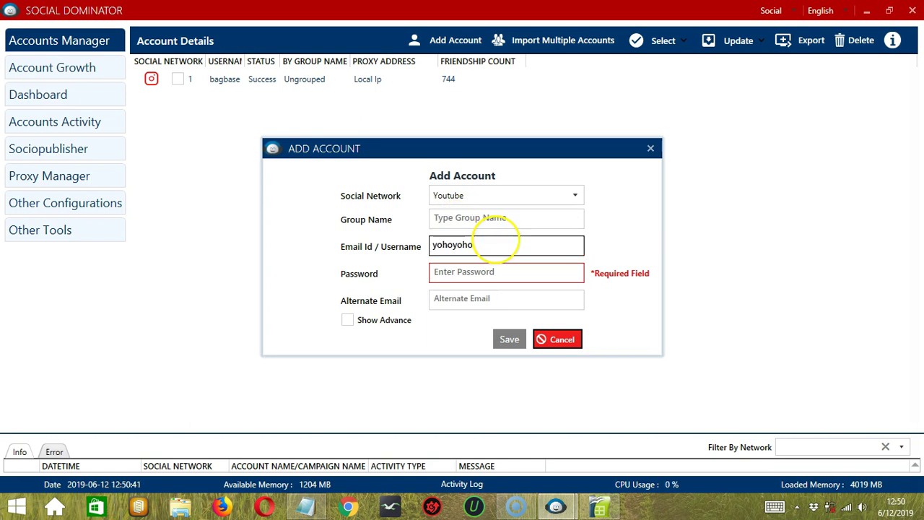
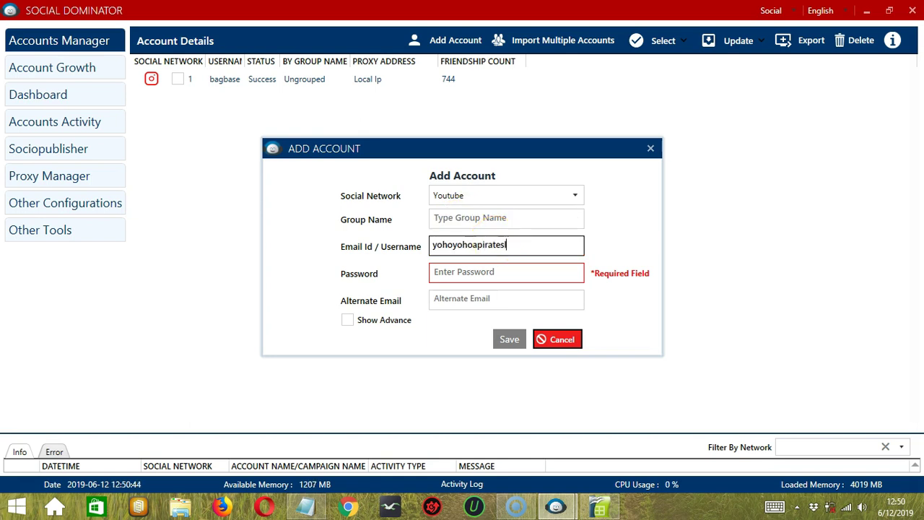
{"action": "left_click", "coordinate": [479, 271]}
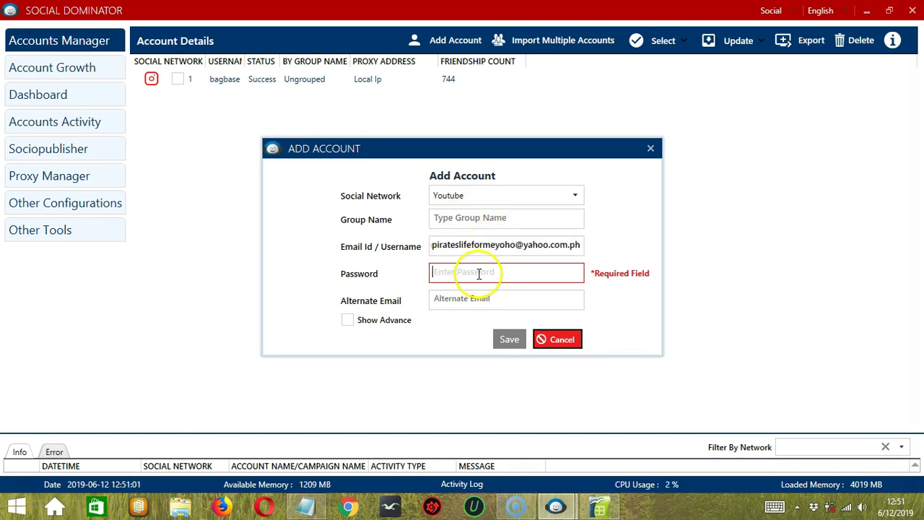
{"action": "type", "text": "123"}
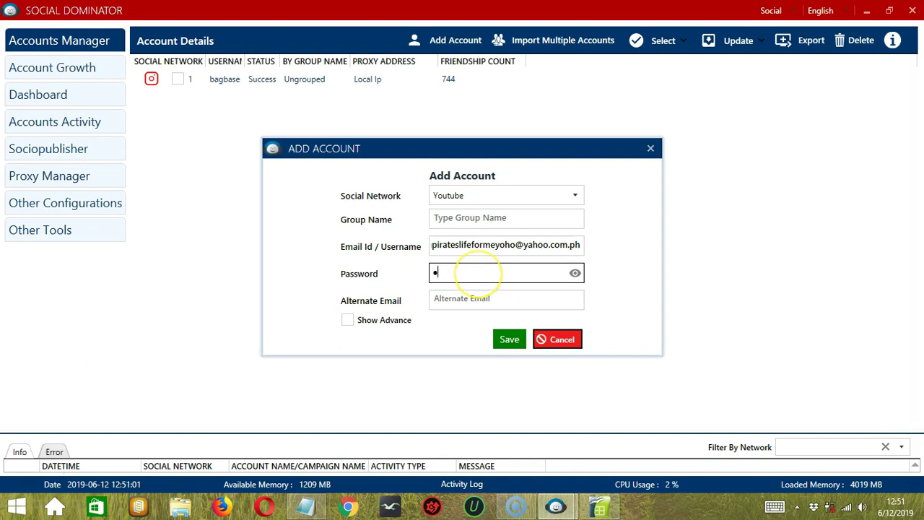
{"action": "type", "text": "45678901"}
{"action": "left_click", "coordinate": [528, 298]}
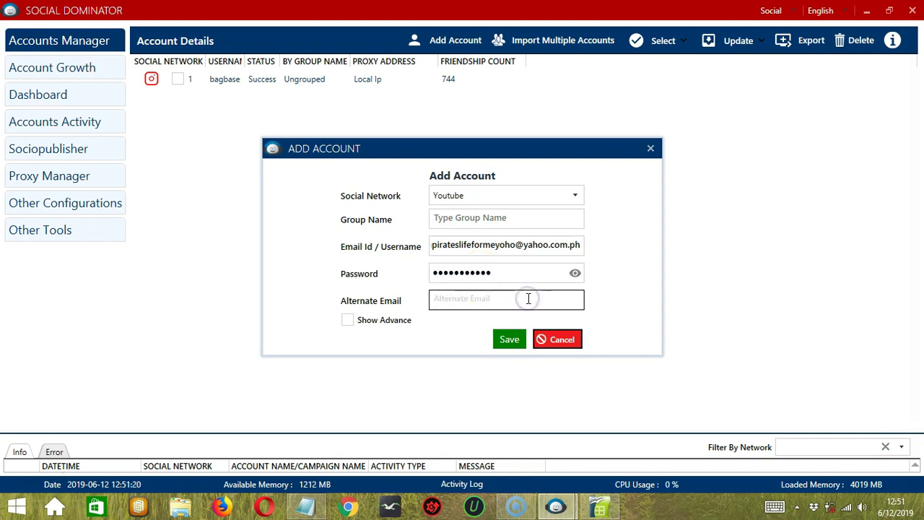
{"action": "left_click", "coordinate": [353, 322]}
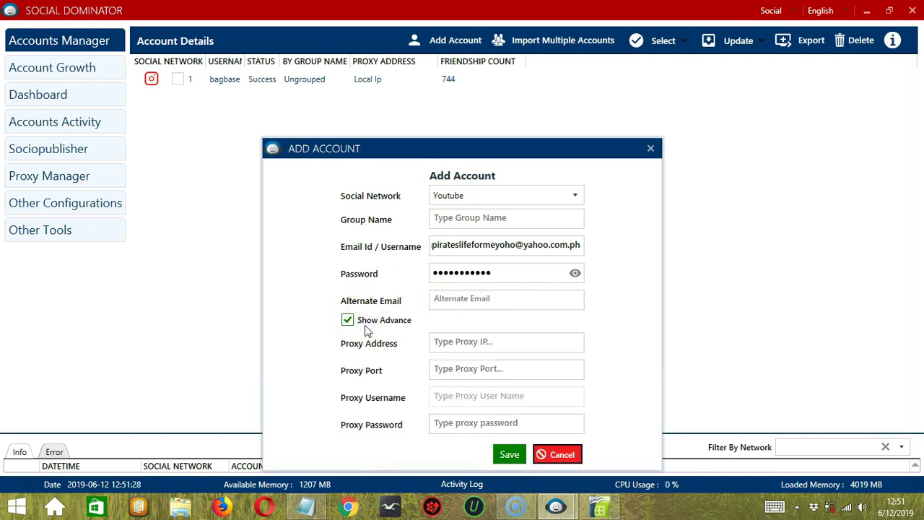
{"action": "left_click", "coordinate": [347, 321]}
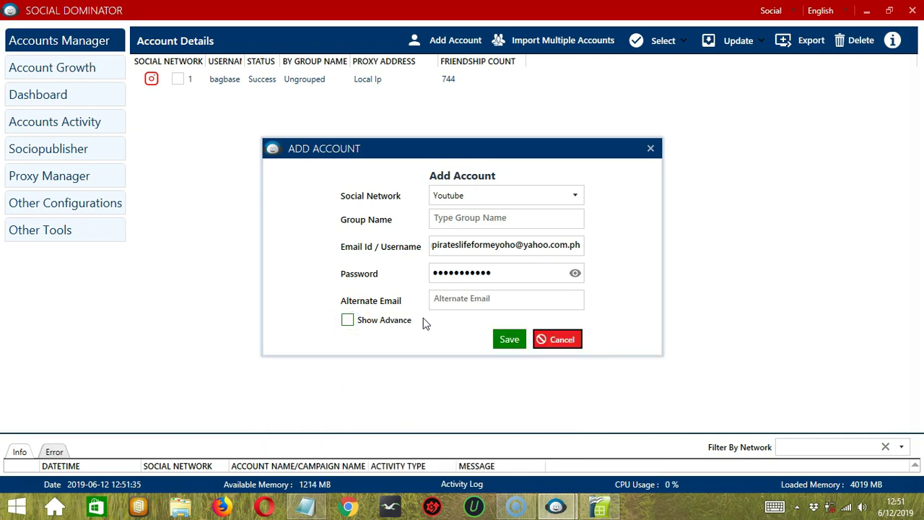
Save the YouTube account and select its row, now second in the account list.
{"action": "left_click", "coordinate": [509, 338]}
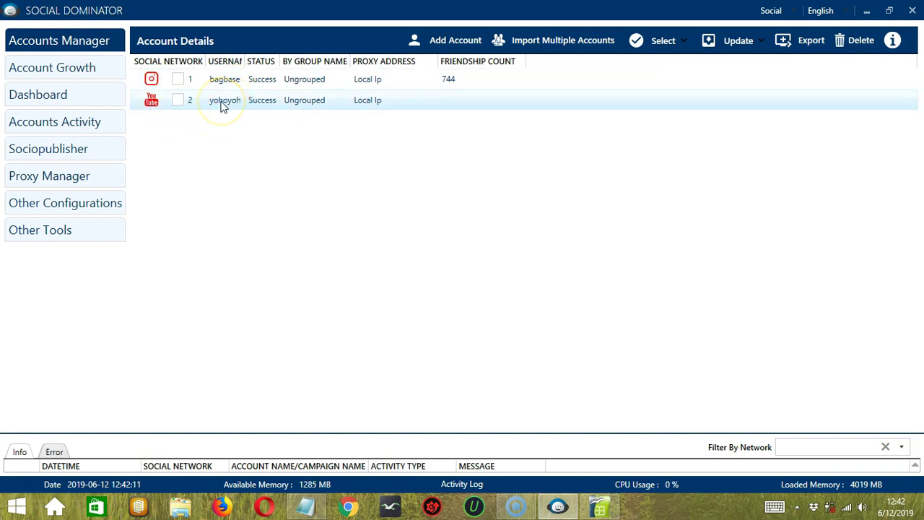
{"action": "left_click", "coordinate": [262, 82]}
{"action": "left_click", "coordinate": [263, 101]}
{"action": "left_click", "coordinate": [302, 109]}
{"action": "left_click", "coordinate": [346, 118]}
{"action": "left_click", "coordinate": [362, 104]}
{"action": "right_click", "coordinate": [219, 101]}
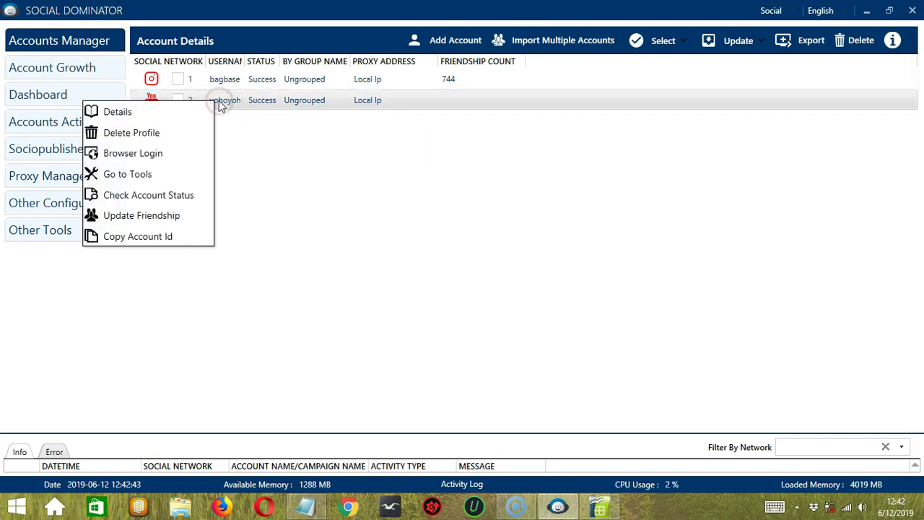
{"action": "left_click", "coordinate": [154, 119]}
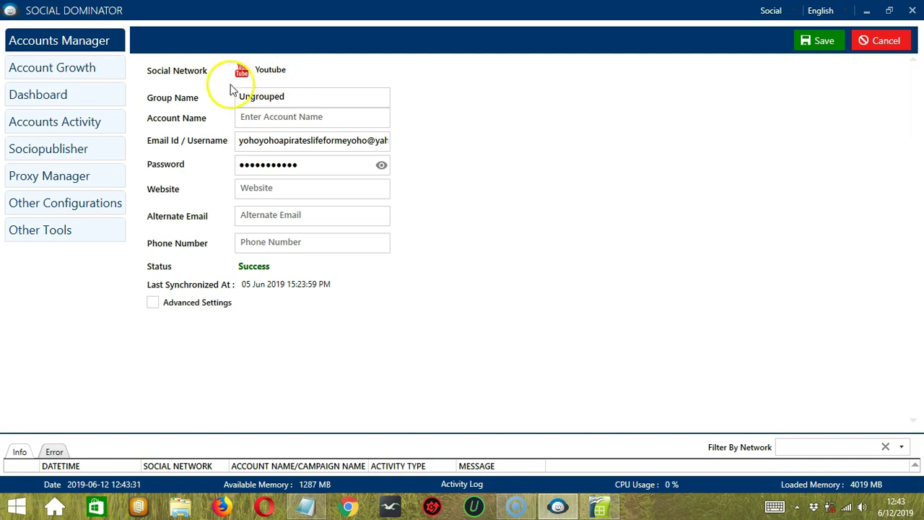
{"action": "left_click", "coordinate": [322, 99]}
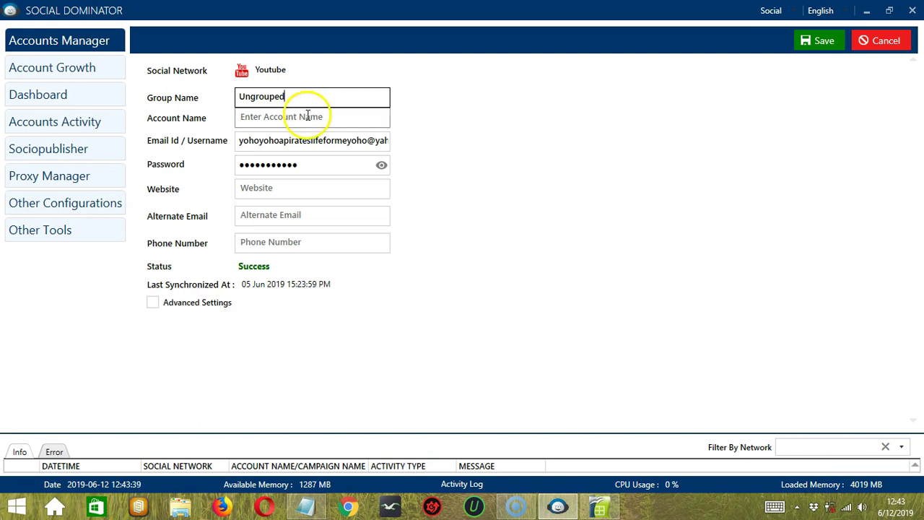
{"action": "left_click", "coordinate": [307, 116]}
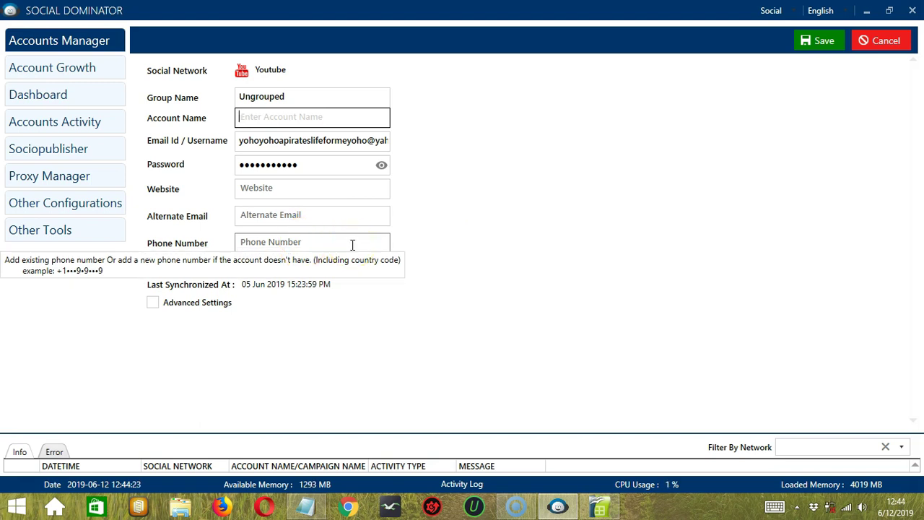
{"action": "left_click", "coordinate": [512, 249]}
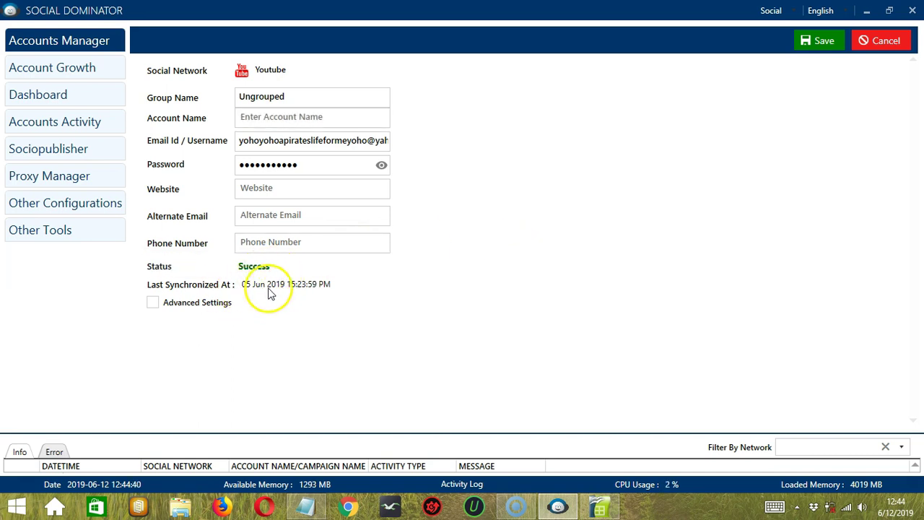
{"action": "left_click", "coordinate": [152, 303]}
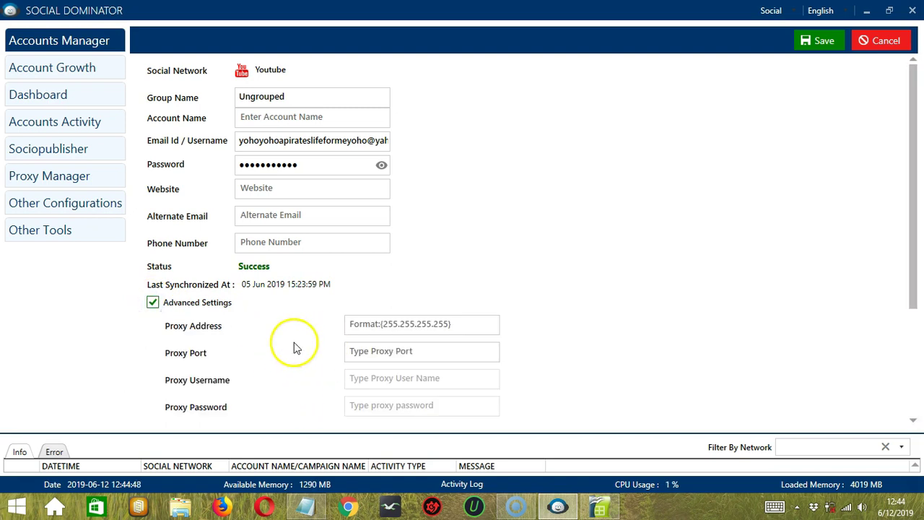
{"action": "left_click", "coordinate": [153, 302]}
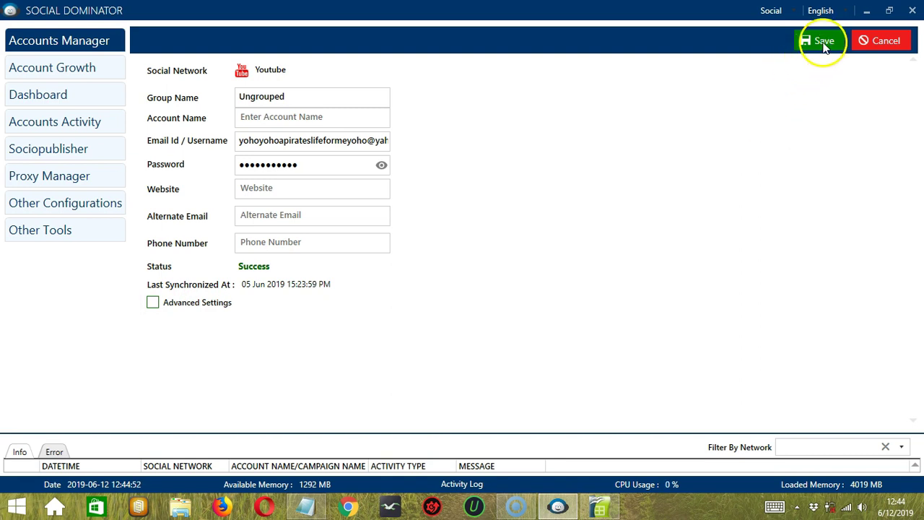
{"action": "left_click", "coordinate": [886, 41]}
{"action": "right_click", "coordinate": [211, 103]}
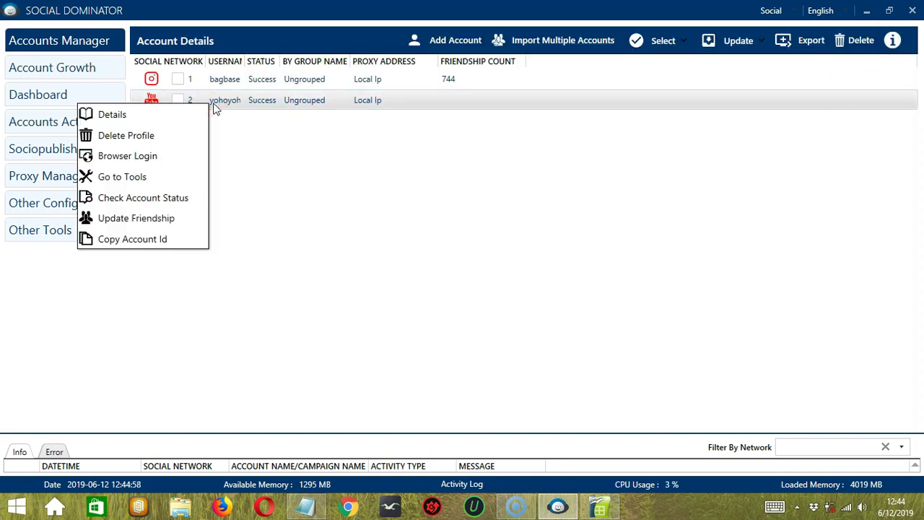
{"action": "left_click", "coordinate": [185, 156]}
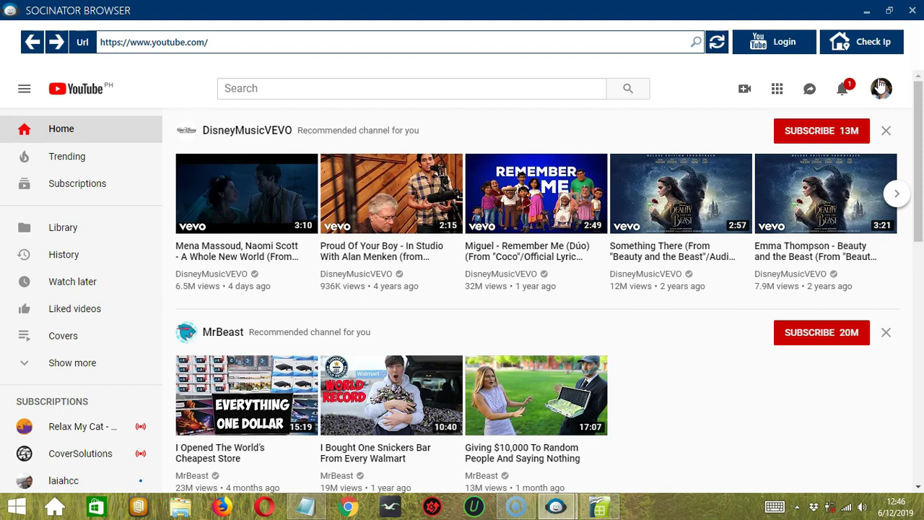
{"action": "left_click", "coordinate": [876, 43]}
{"action": "left_click", "coordinate": [856, 43]}
{"action": "left_click", "coordinate": [772, 43]}
{"action": "left_click", "coordinate": [881, 88]}
{"action": "left_click", "coordinate": [880, 88]}
{"action": "left_click", "coordinate": [912, 10]}
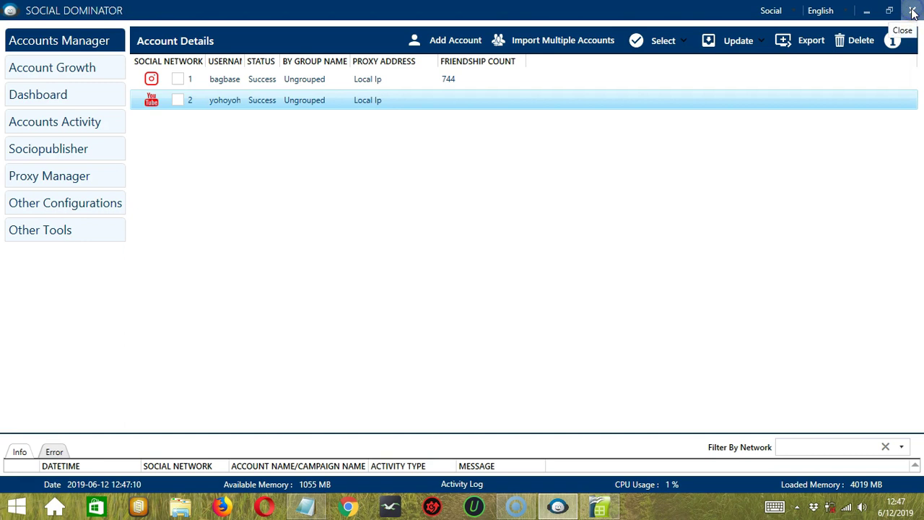
Open the YouTube account's automation tools, return to the list, and check its account status.
{"action": "right_click", "coordinate": [215, 101]}
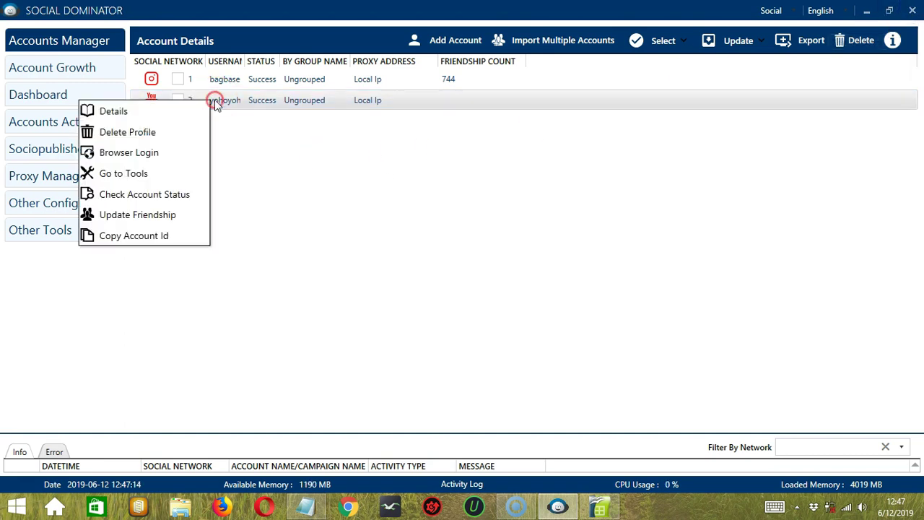
{"action": "left_click", "coordinate": [170, 174]}
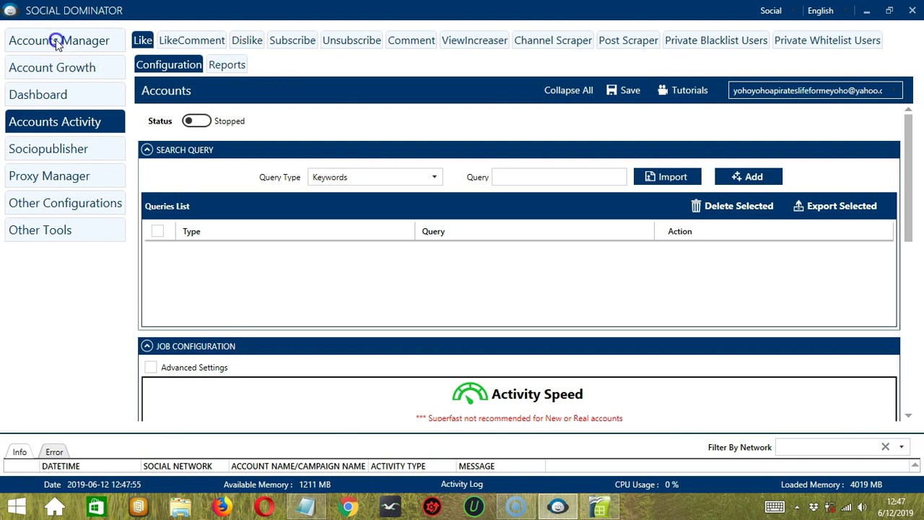
{"action": "left_click", "coordinate": [104, 41]}
{"action": "right_click", "coordinate": [224, 102]}
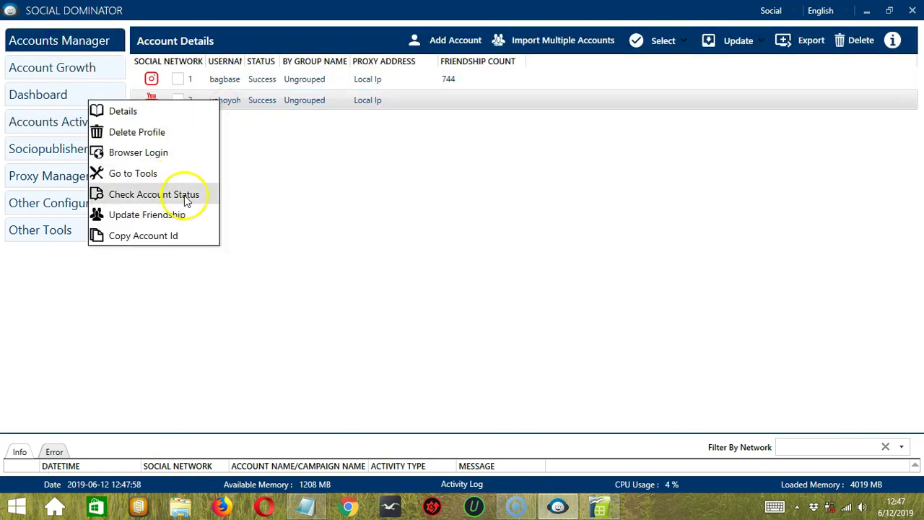
{"action": "left_click", "coordinate": [190, 195]}
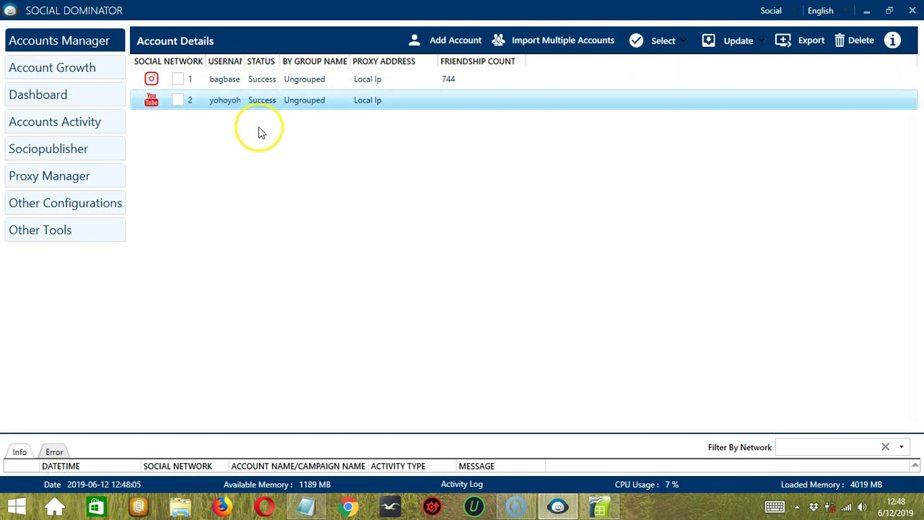
Update the YouTube account's friendship data and copy its account ID.
{"action": "right_click", "coordinate": [223, 105]}
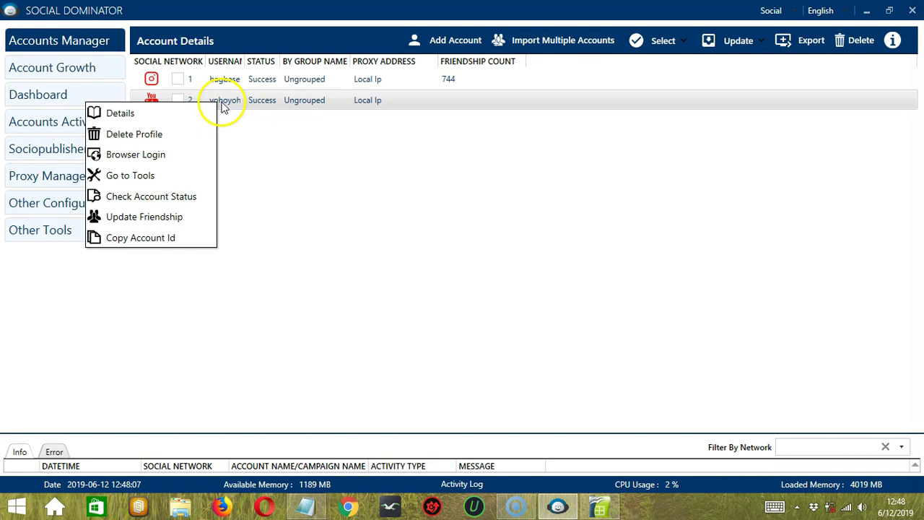
{"action": "left_click", "coordinate": [194, 218]}
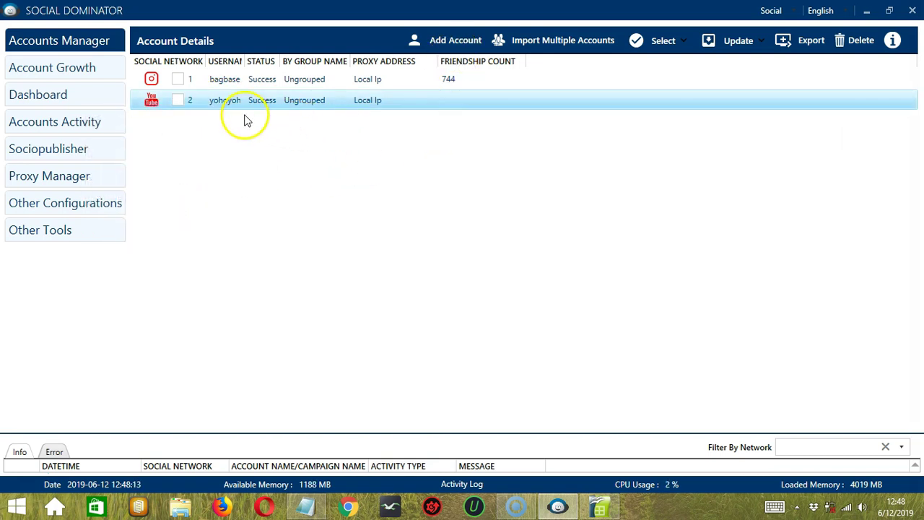
{"action": "left_click", "coordinate": [226, 103]}
{"action": "right_click", "coordinate": [225, 103]}
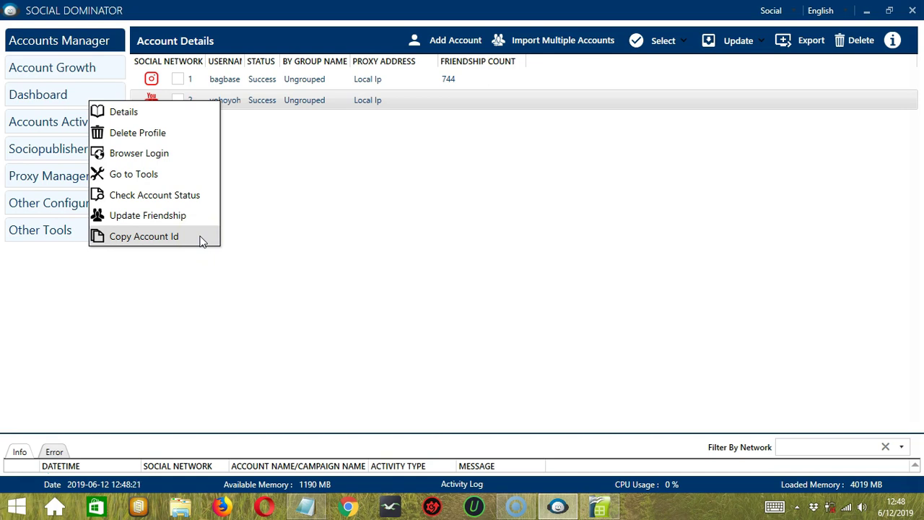
{"action": "left_click", "coordinate": [201, 239]}
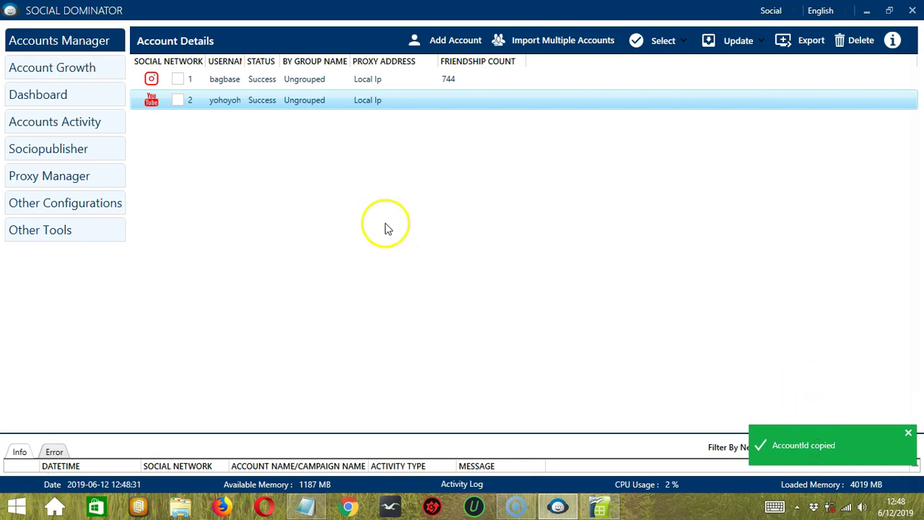
Delete the YouTube account's profile, confirming with Delete Anyways.
{"action": "right_click", "coordinate": [227, 99]}
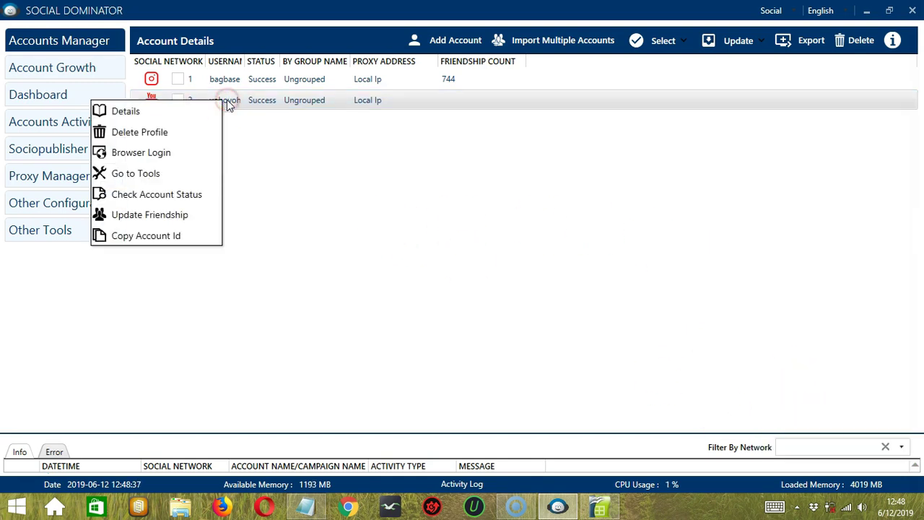
{"action": "left_click", "coordinate": [203, 136]}
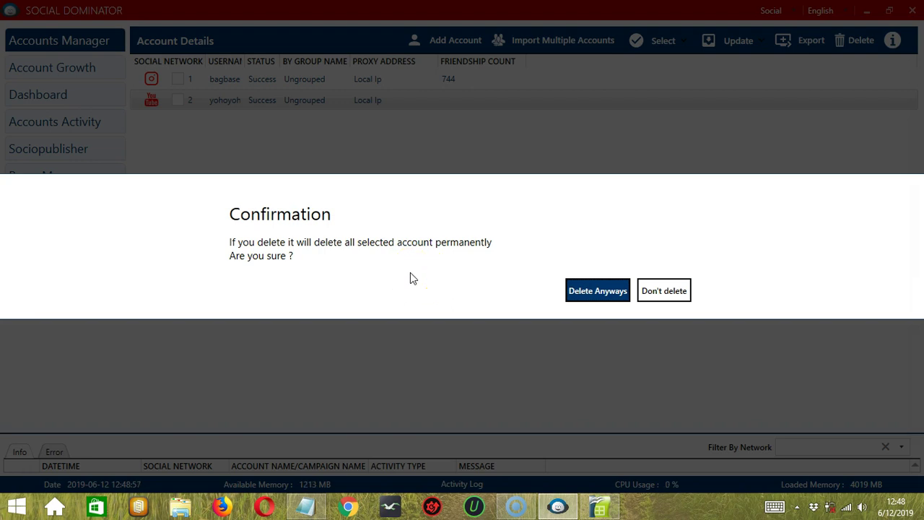
{"action": "left_click", "coordinate": [597, 292]}
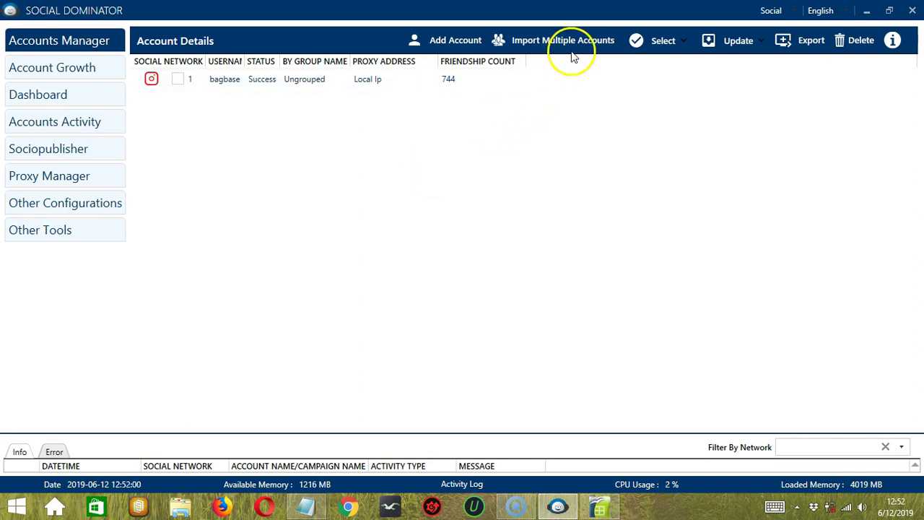
Read the Import Multiple Accounts format tooltip, then select 'Multiple' in the Notepad import file.
{"action": "mouse_move", "coordinate": [574, 49]}
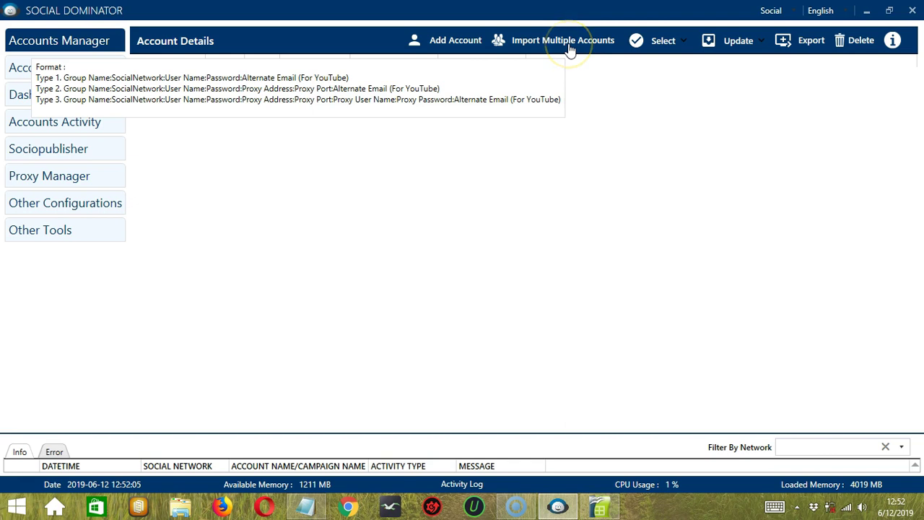
{"action": "left_click", "coordinate": [570, 70]}
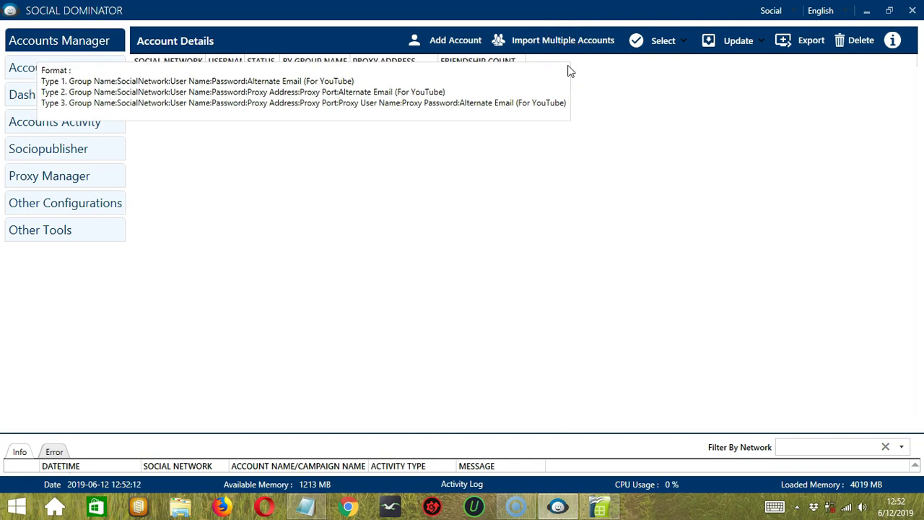
{"action": "left_click", "coordinate": [561, 41]}
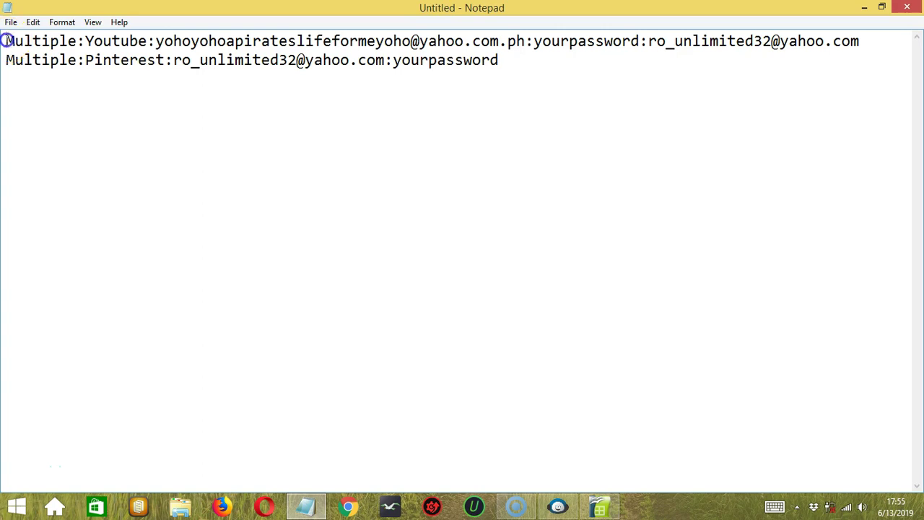
{"action": "left_click_drag", "start_coordinate": [21, 42], "coordinate": [66, 42]}
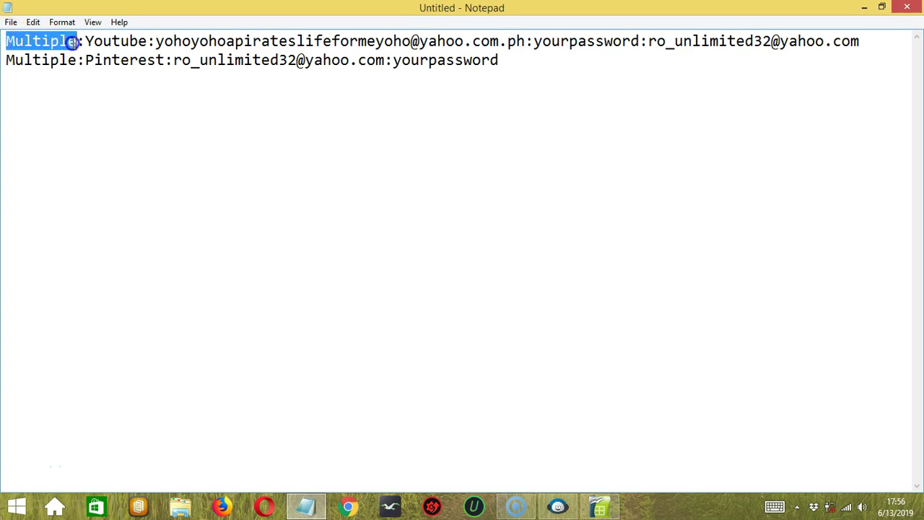
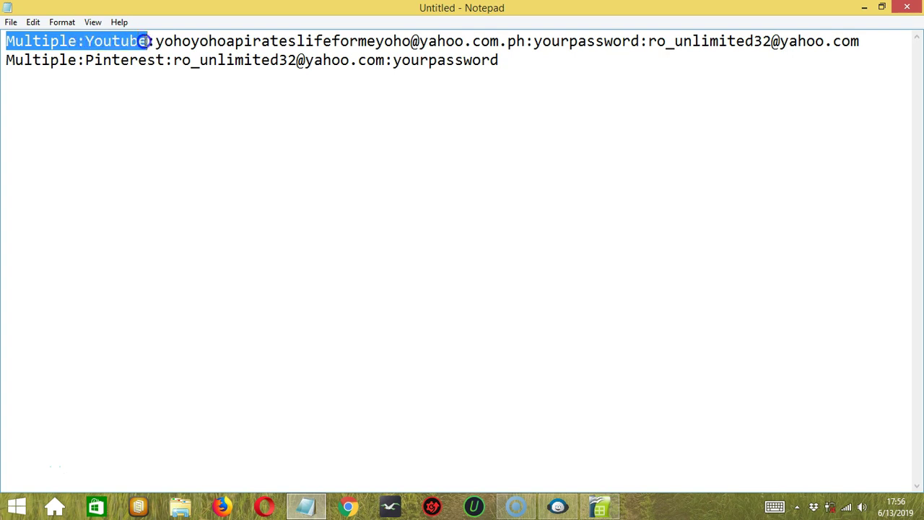
Highlight the whole Youtube account line, from its first character to the end of its address.
{"action": "left_click_drag", "start_coordinate": [153, 41], "coordinate": [638, 32]}
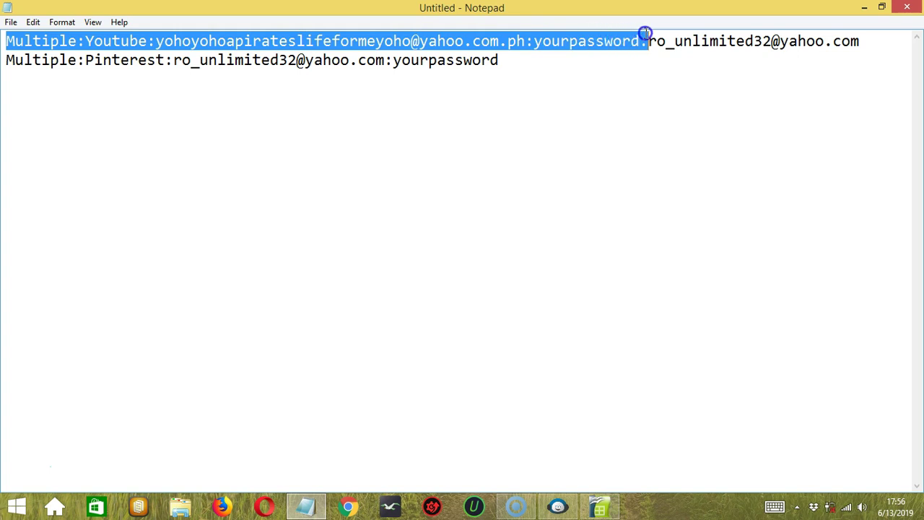
{"action": "left_click_drag", "start_coordinate": [645, 34], "coordinate": [868, 35]}
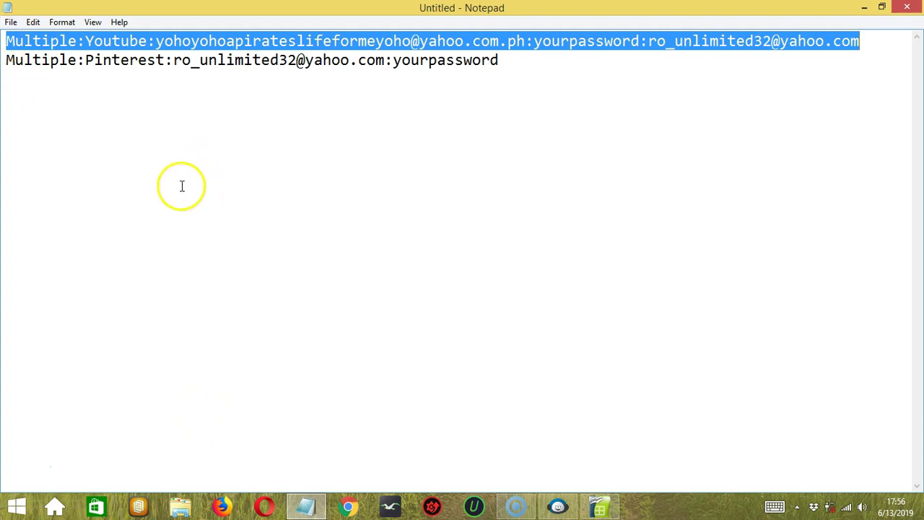
Save the account list as 'import multiple.txt' on the Desktop and clear the selection.
{"action": "left_click", "coordinate": [10, 22]}
{"action": "left_click", "coordinate": [43, 82]}
{"action": "left_click", "coordinate": [97, 284]}
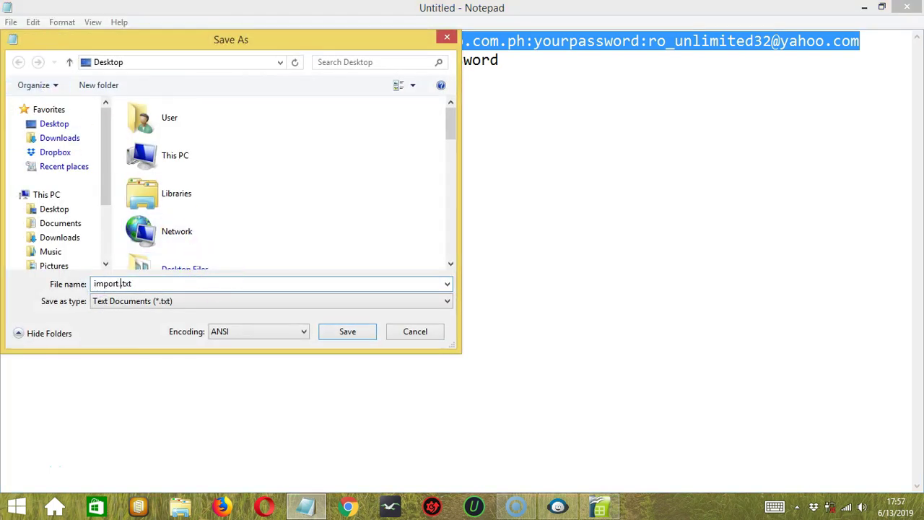
{"action": "type", "text": "import multiple"}
{"action": "left_click", "coordinate": [373, 325]}
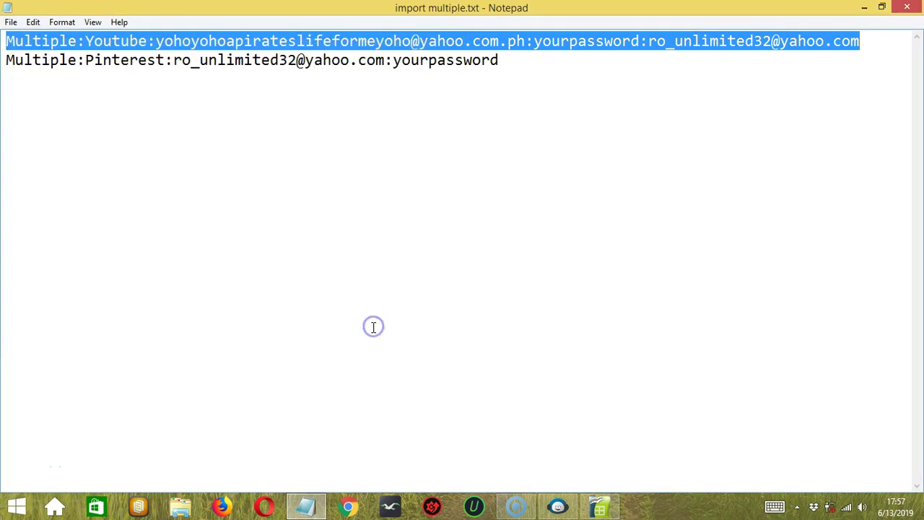
{"action": "left_click", "coordinate": [547, 62]}
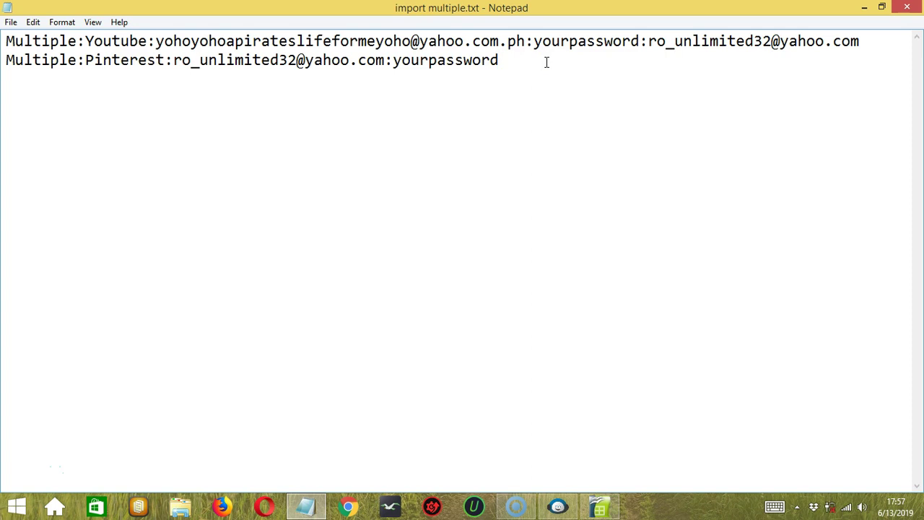
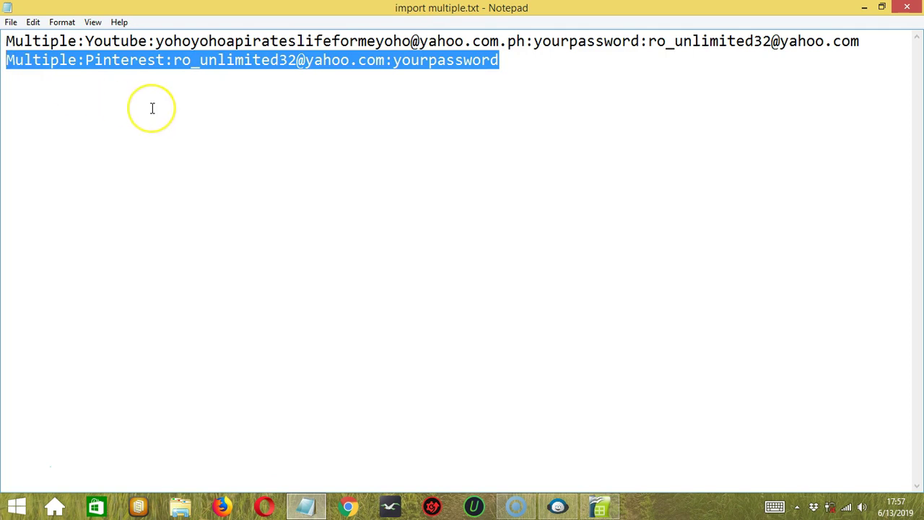
Delete line 2 (Pinterest) and save the remaining YouTube line as import single.txt.
{"action": "key", "text": "BackSpace"}
{"action": "left_click", "coordinate": [10, 21]}
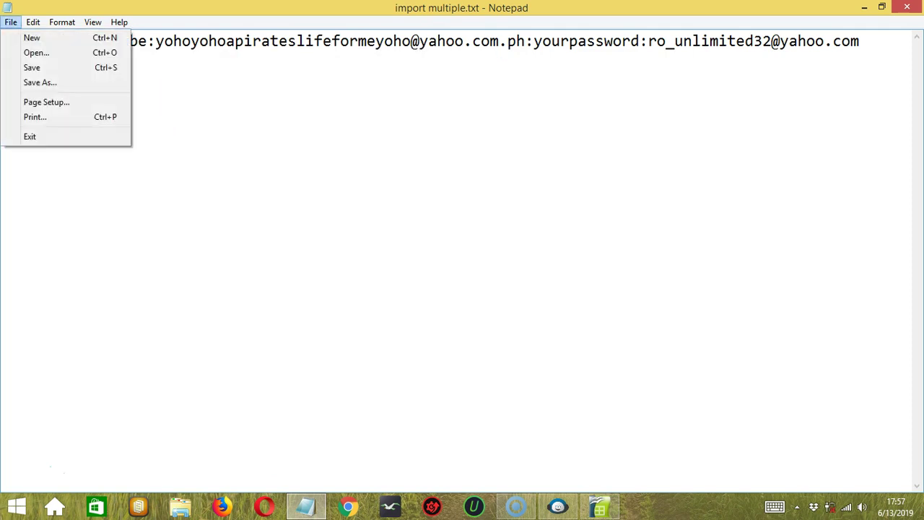
{"action": "left_click", "coordinate": [55, 83]}
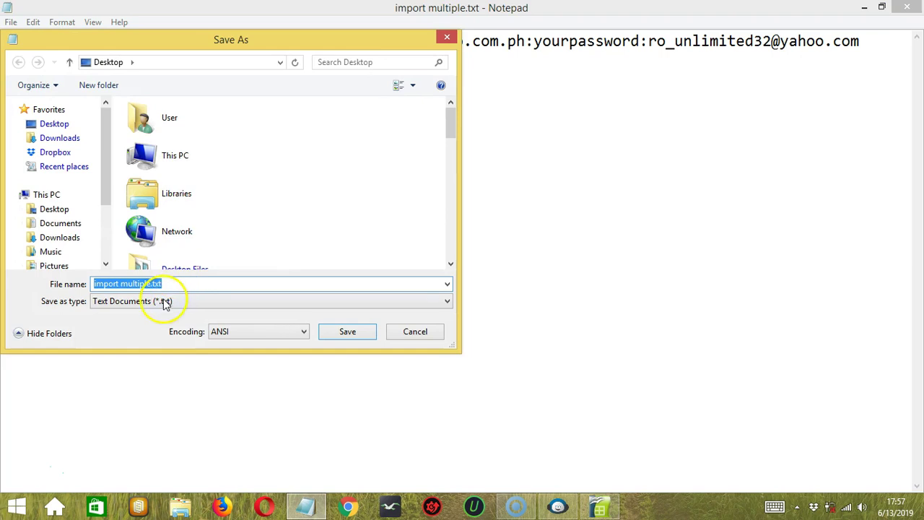
{"action": "left_click", "coordinate": [135, 283]}
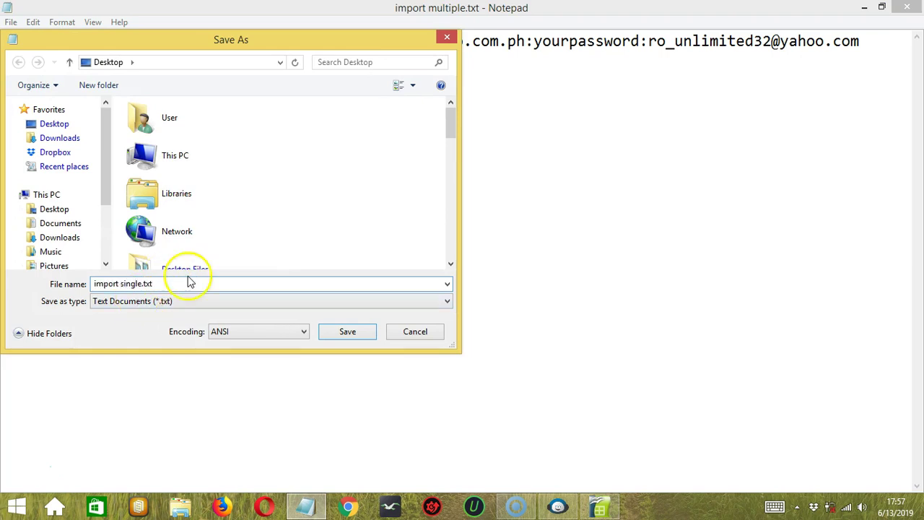
{"action": "left_click", "coordinate": [361, 334]}
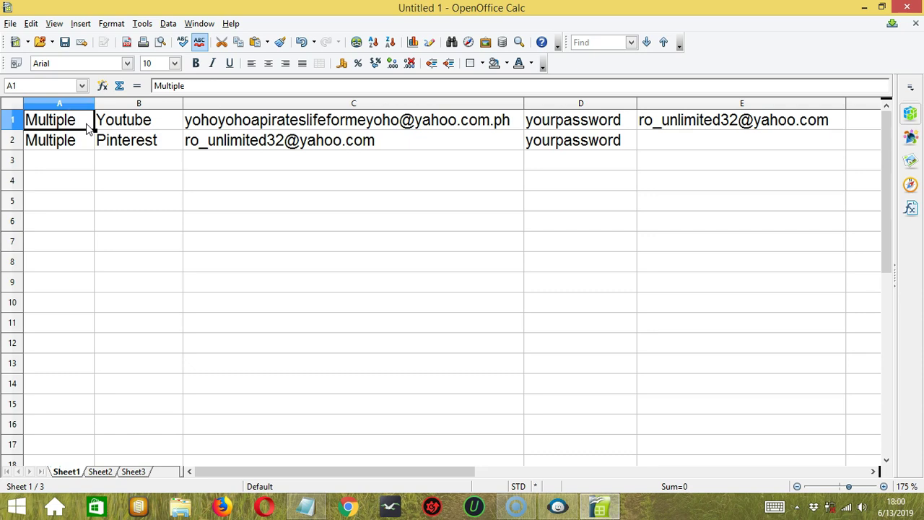
Save the sheet on the Desktop as Text CSV (.csv) named import multiple.csv.
{"action": "left_click", "coordinate": [85, 127]}
{"action": "left_click", "coordinate": [10, 23]}
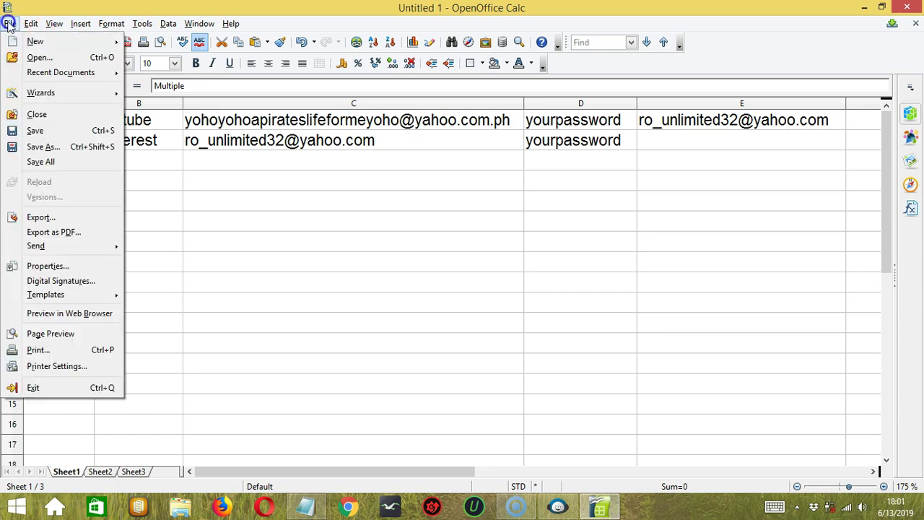
{"action": "left_click", "coordinate": [52, 147]}
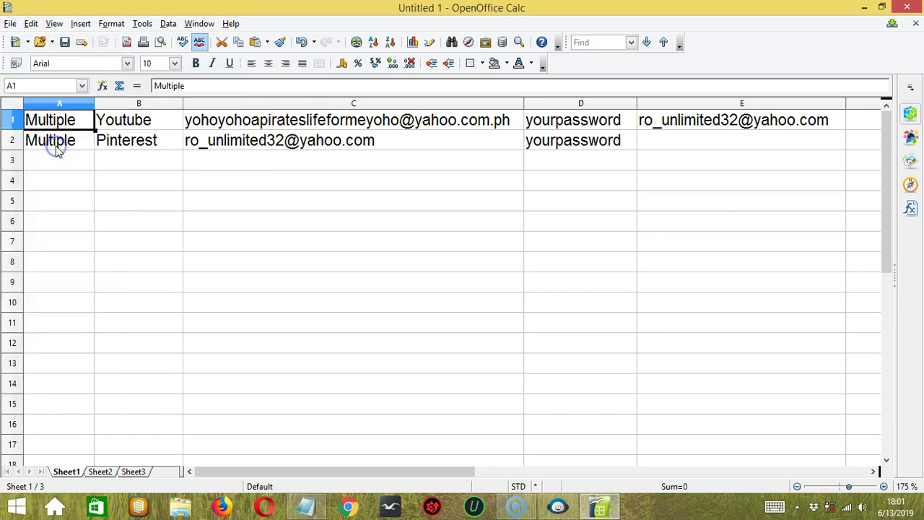
{"action": "left_click", "coordinate": [219, 287]}
{"action": "left_click", "coordinate": [130, 431]}
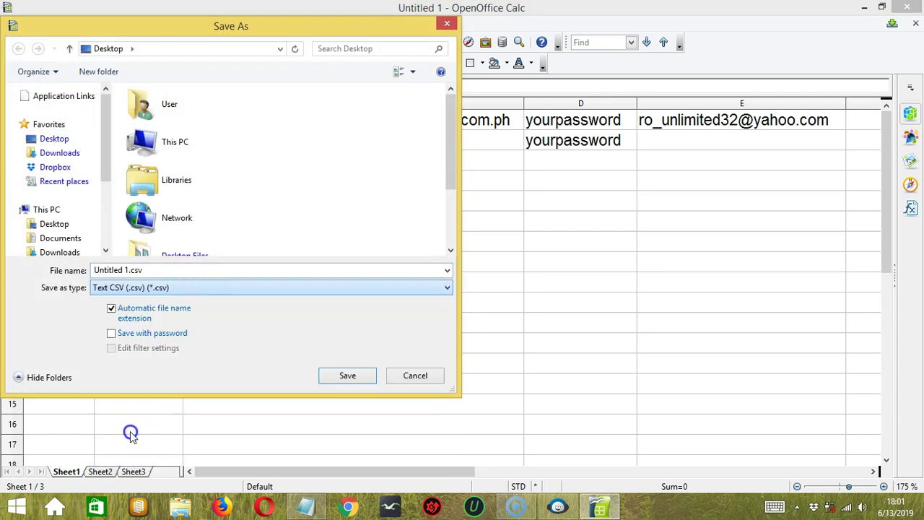
{"action": "left_click", "coordinate": [126, 270]}
{"action": "left_click", "coordinate": [126, 270]}
{"action": "key", "text": "ctrl+BackSpace"}
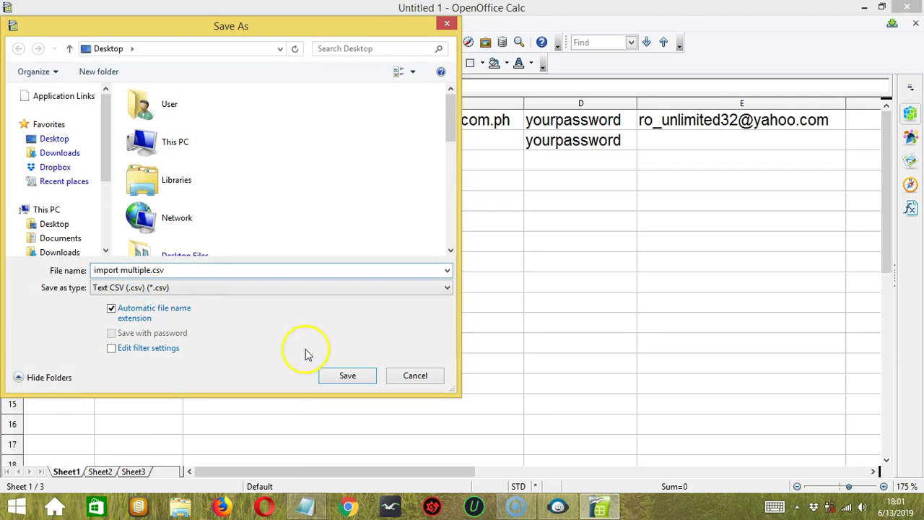
{"action": "left_click", "coordinate": [344, 376]}
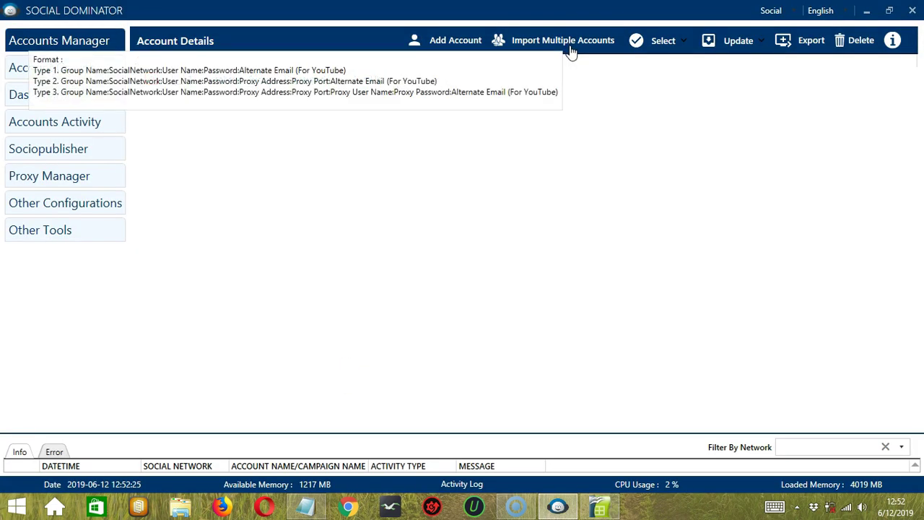
Import the import multiple.txt file from the Desktop into the account list.
{"action": "left_click", "coordinate": [571, 48]}
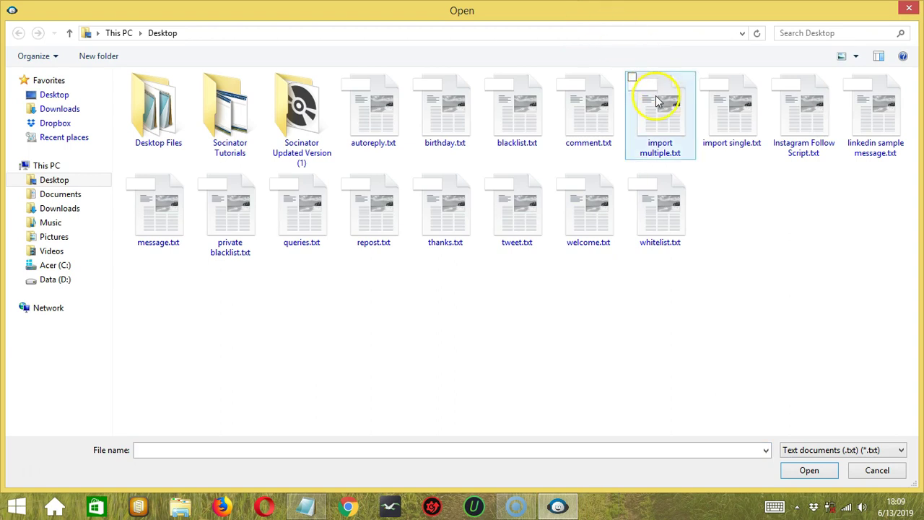
{"action": "left_click", "coordinate": [657, 101]}
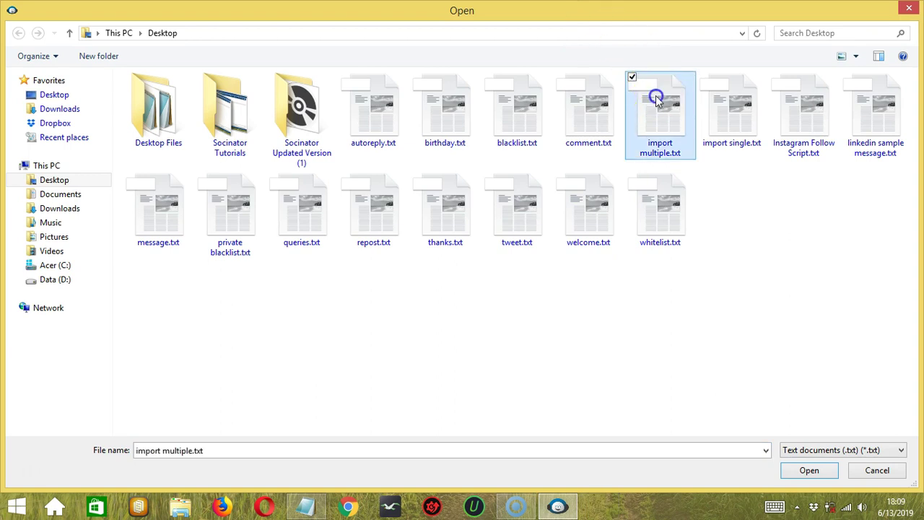
{"action": "left_click", "coordinate": [810, 470]}
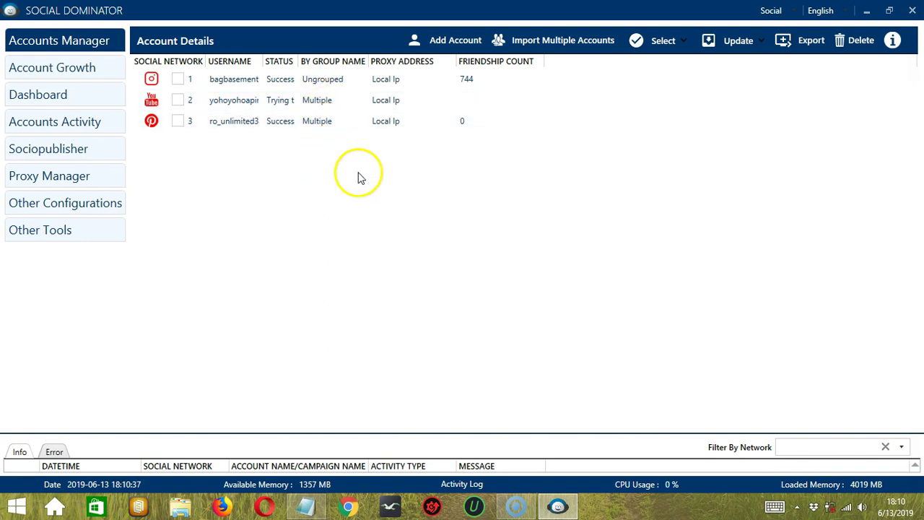
Try the Select All, Unselect All and Select Working Accounts options.
{"action": "left_click", "coordinate": [655, 43]}
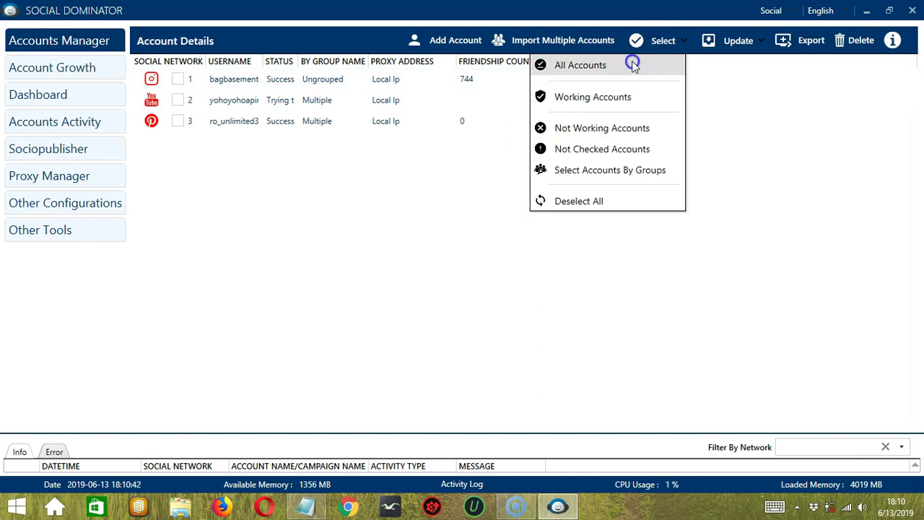
{"action": "left_click", "coordinate": [633, 65]}
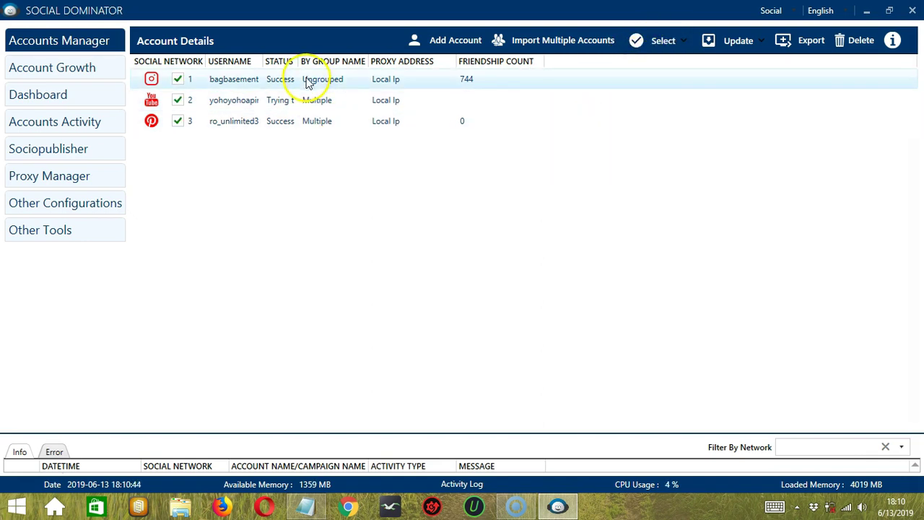
{"action": "left_click", "coordinate": [659, 41]}
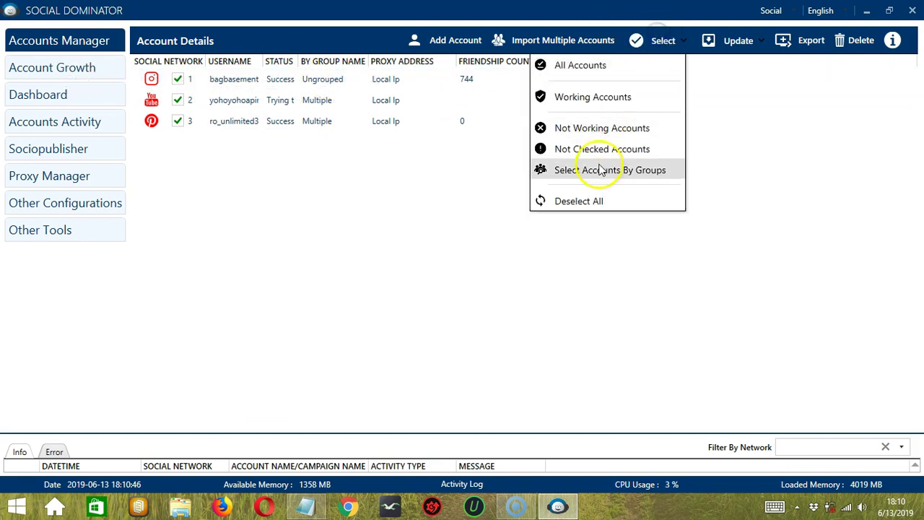
{"action": "left_click", "coordinate": [612, 200]}
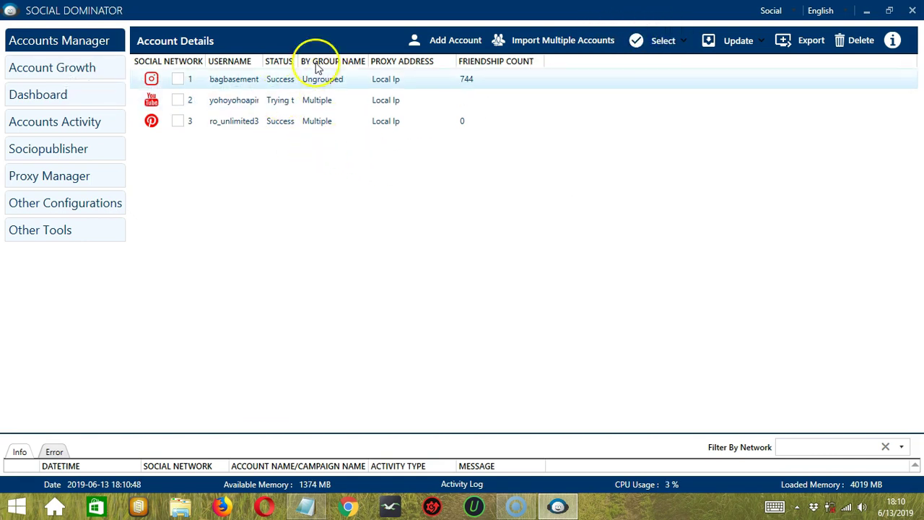
{"action": "left_click", "coordinate": [670, 42]}
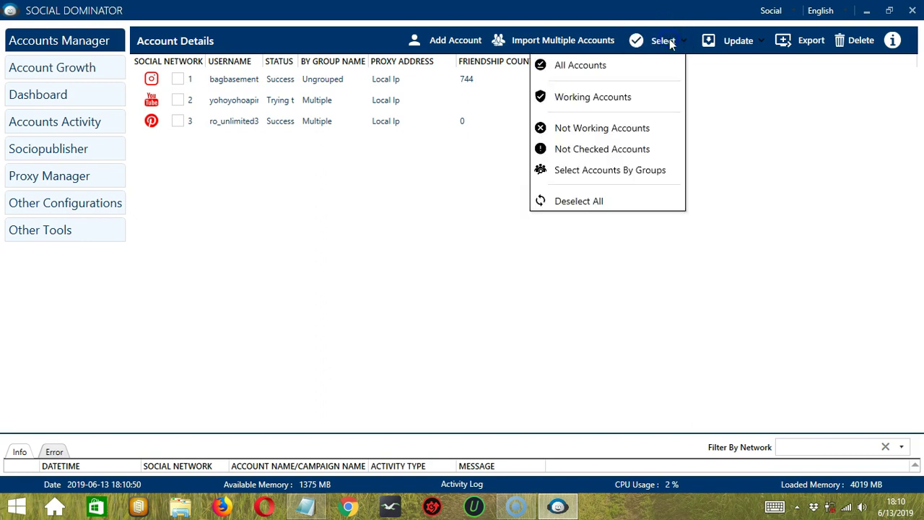
{"action": "left_click", "coordinate": [661, 90]}
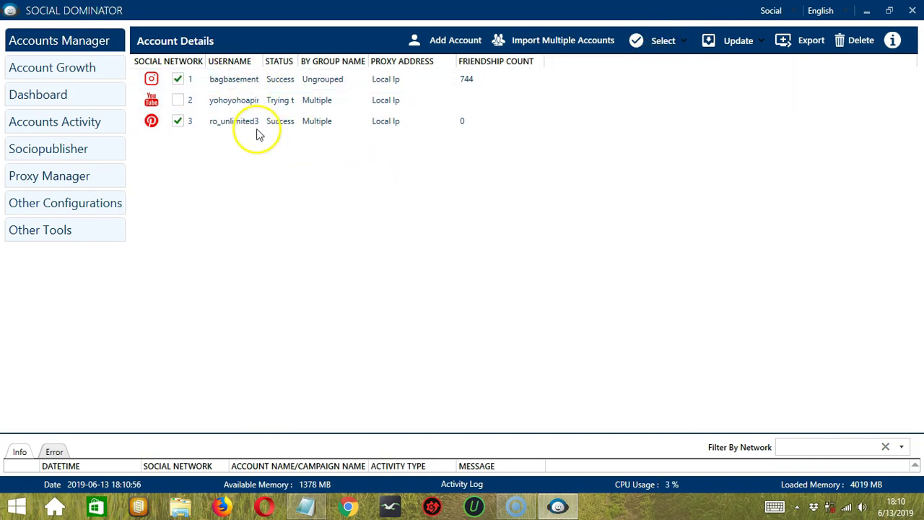
Unselect all accounts, then try Select Not Working and Select Unchecked accounts.
{"action": "left_click", "coordinate": [664, 40]}
{"action": "left_click", "coordinate": [583, 203]}
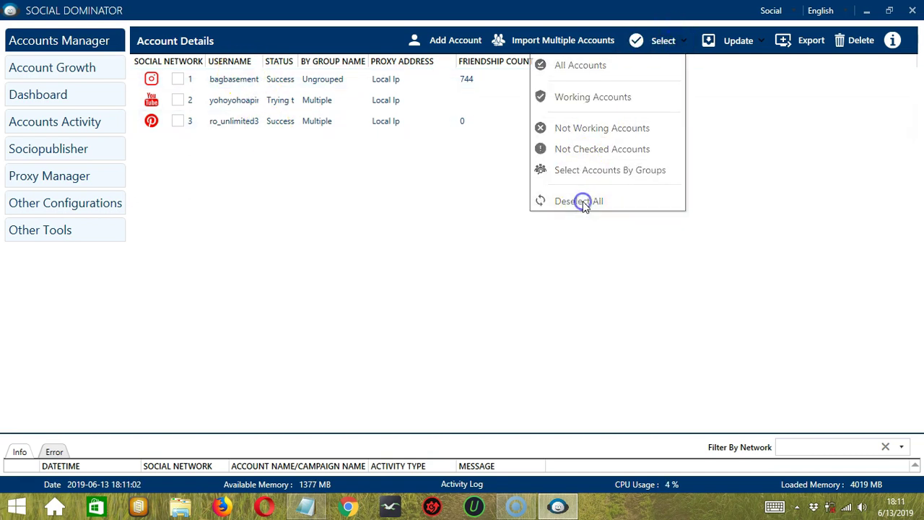
{"action": "left_click", "coordinate": [650, 38]}
{"action": "left_click", "coordinate": [617, 130]}
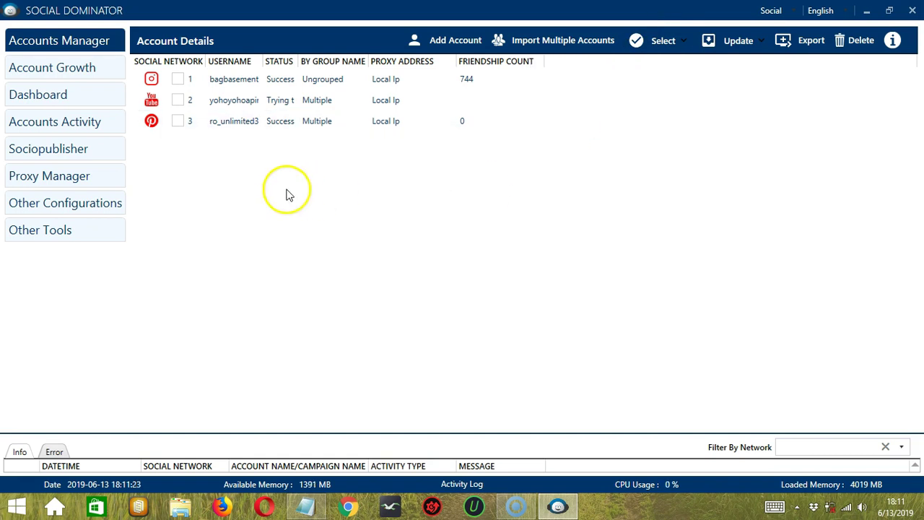
{"action": "left_click", "coordinate": [663, 41]}
{"action": "left_click", "coordinate": [630, 148]}
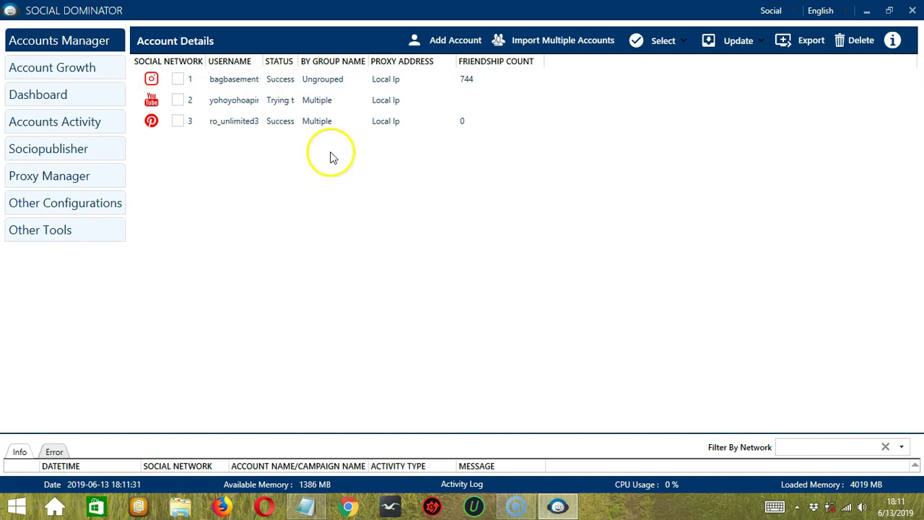
Under Select Accounts By Groups, toggle Ungrouped on and off, then untick Multiple.
{"action": "left_click", "coordinate": [643, 41]}
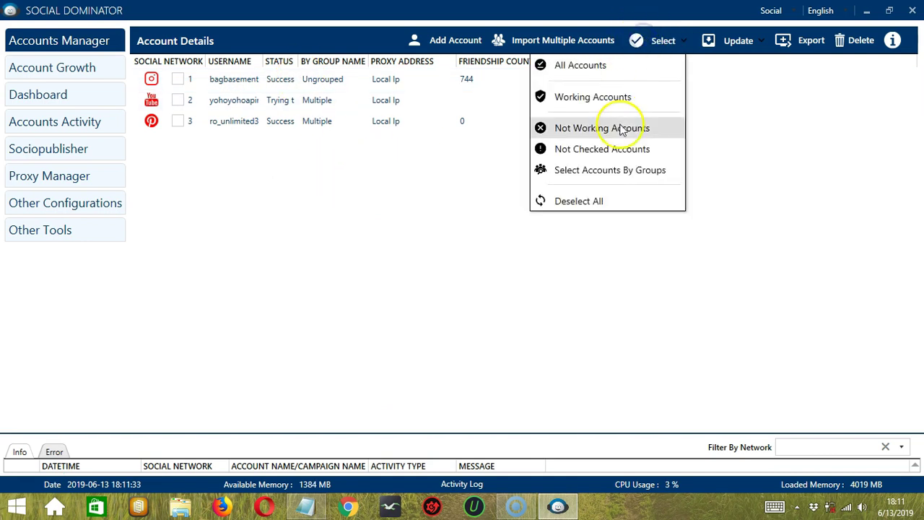
{"action": "left_click", "coordinate": [619, 172]}
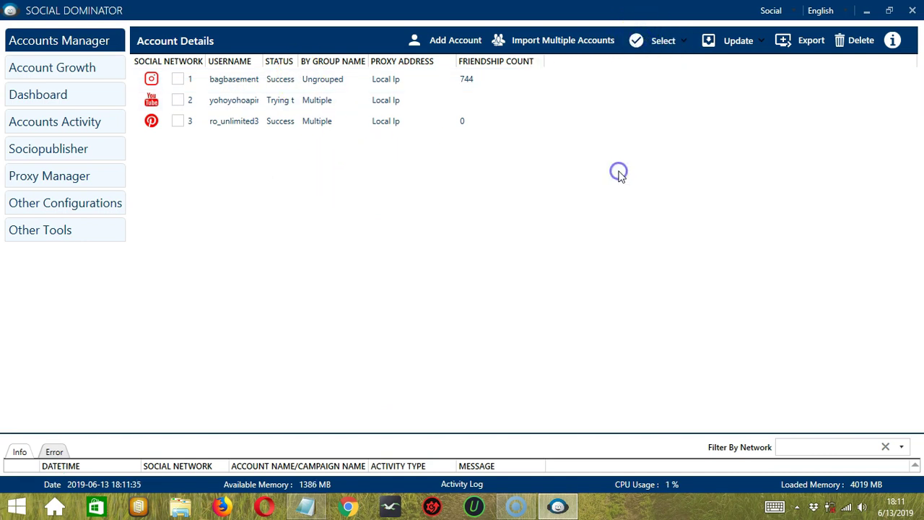
{"action": "left_click", "coordinate": [647, 43]}
{"action": "mouse_move", "coordinate": [640, 170]}
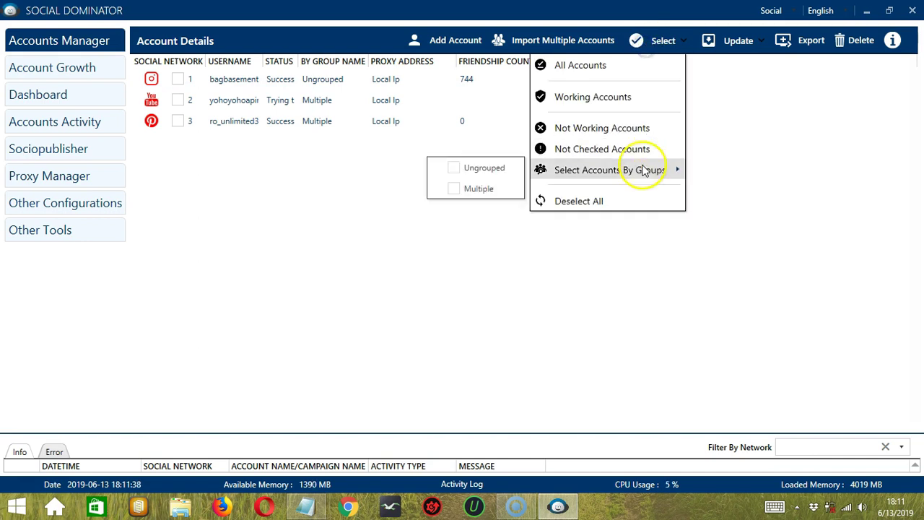
{"action": "left_click", "coordinate": [453, 169]}
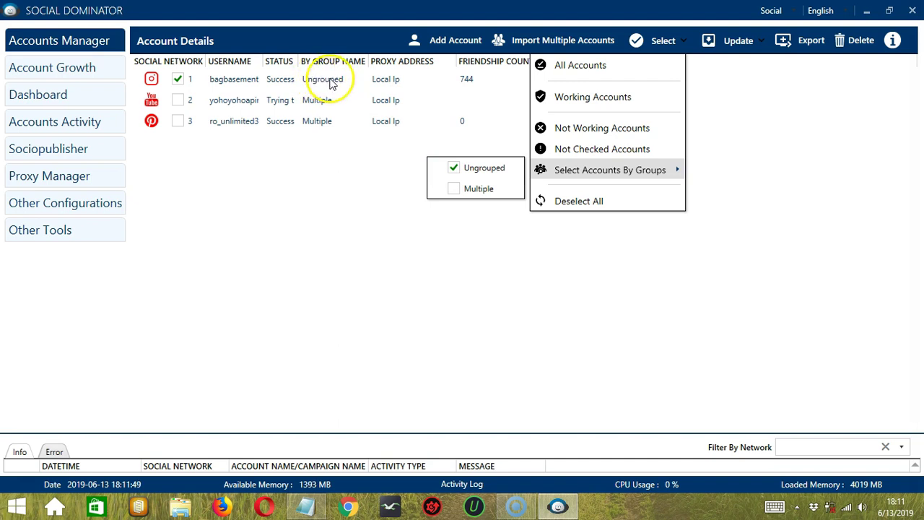
{"action": "left_click", "coordinate": [454, 168]}
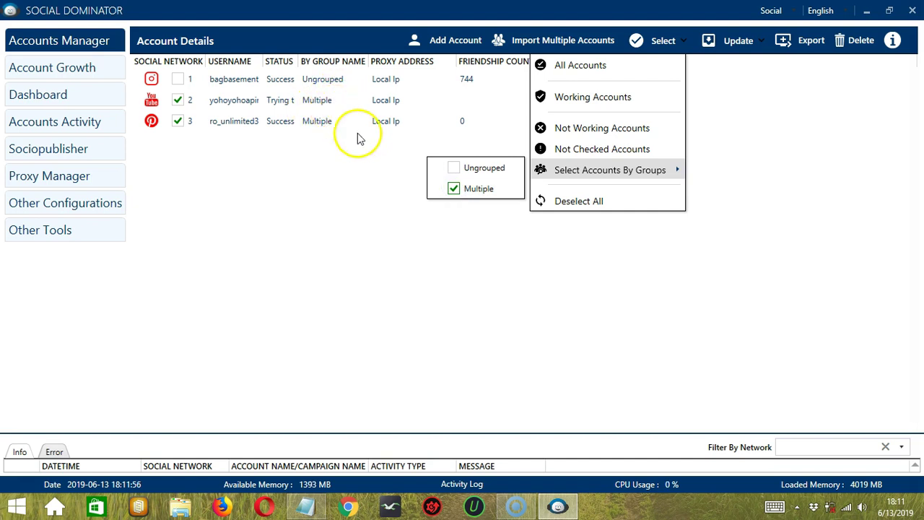
{"action": "left_click", "coordinate": [452, 189]}
{"action": "left_click", "coordinate": [496, 268]}
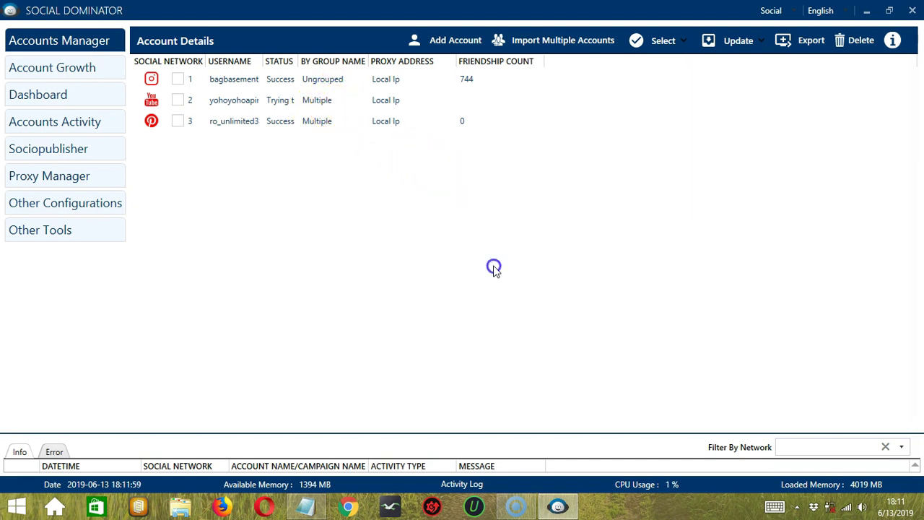
Dismiss the no-account-selected alert from Update All Details, then tick the Multiple group's accounts.
{"action": "left_click", "coordinate": [742, 49]}
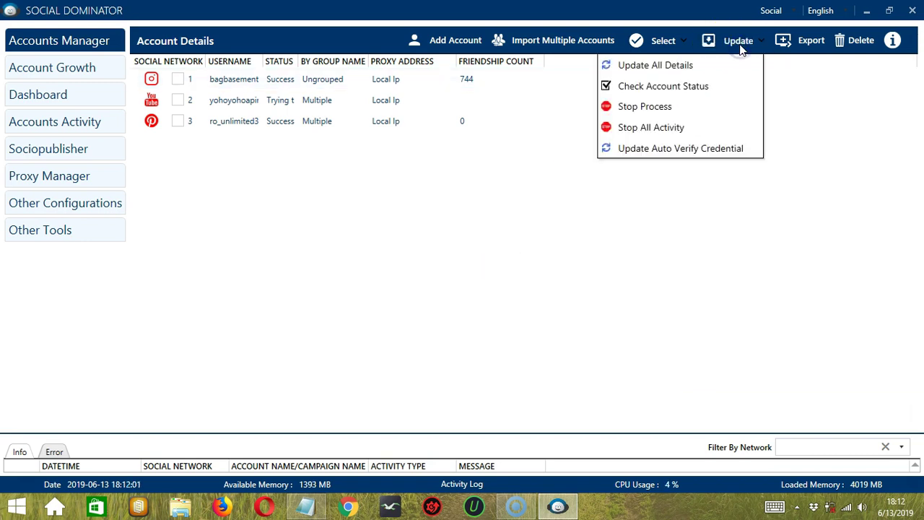
{"action": "left_click", "coordinate": [714, 66]}
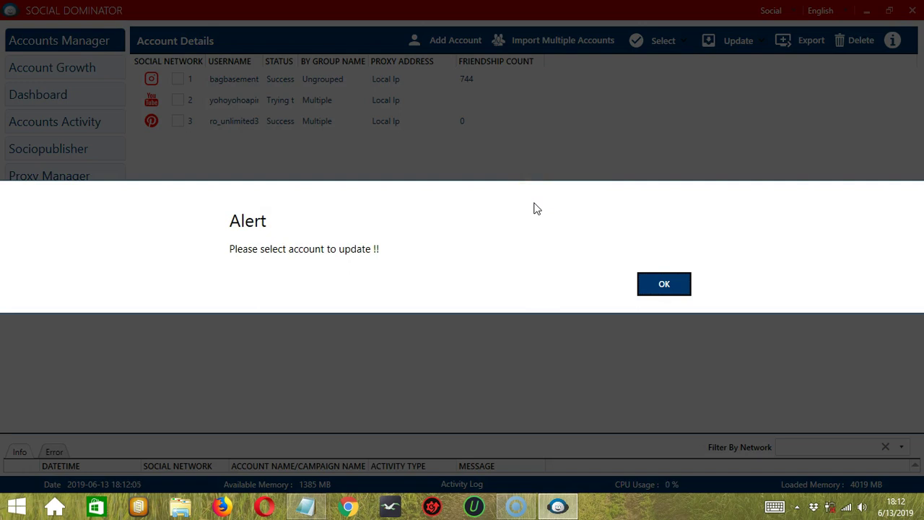
{"action": "left_click", "coordinate": [664, 284]}
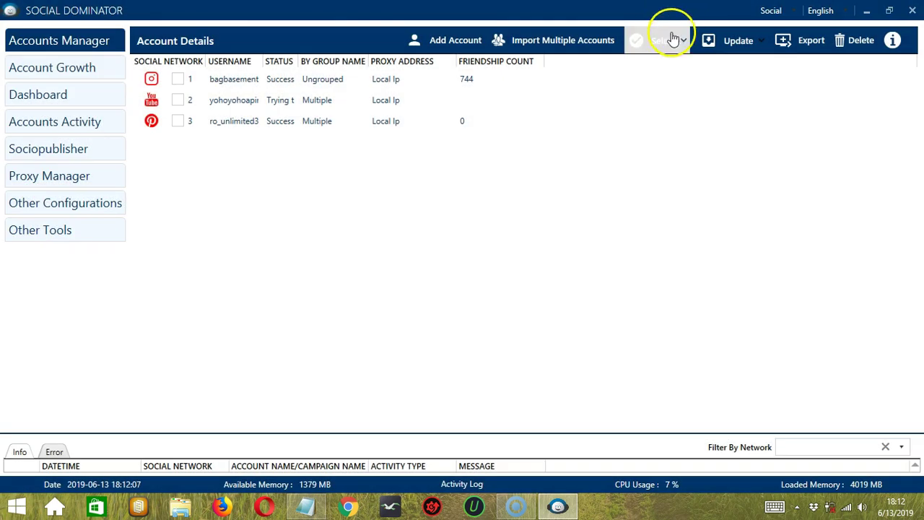
{"action": "left_click", "coordinate": [672, 41]}
{"action": "mouse_move", "coordinate": [587, 169]}
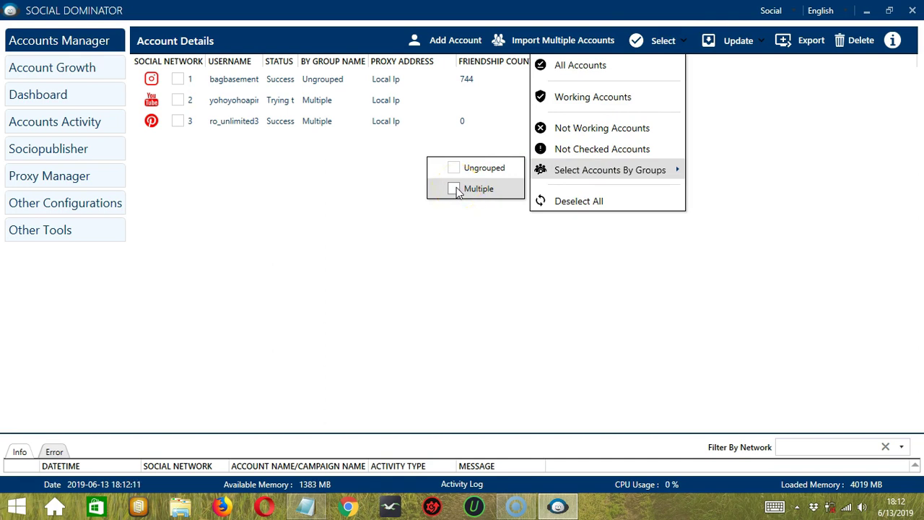
{"action": "left_click", "coordinate": [698, 66]}
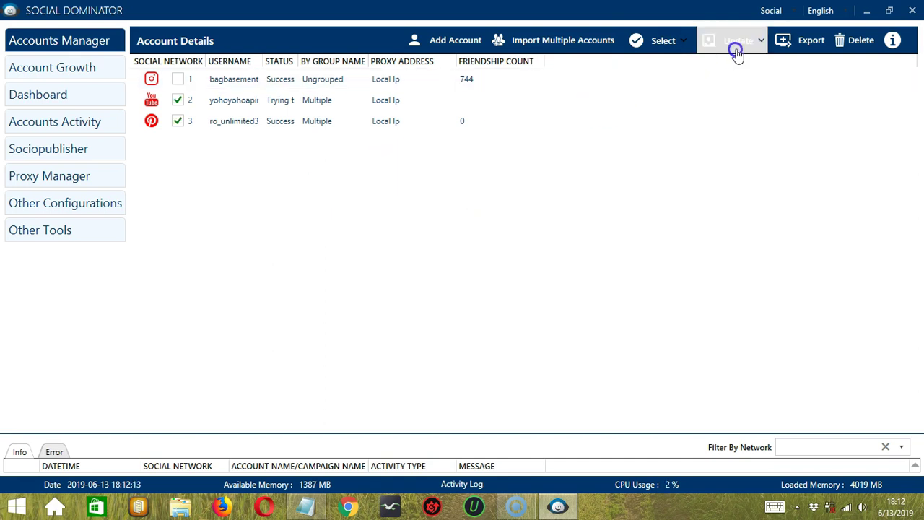
Run Update All Details and Check Status on the Multiple accounts, then stop the update.
{"action": "left_click", "coordinate": [738, 50]}
{"action": "left_click", "coordinate": [684, 73]}
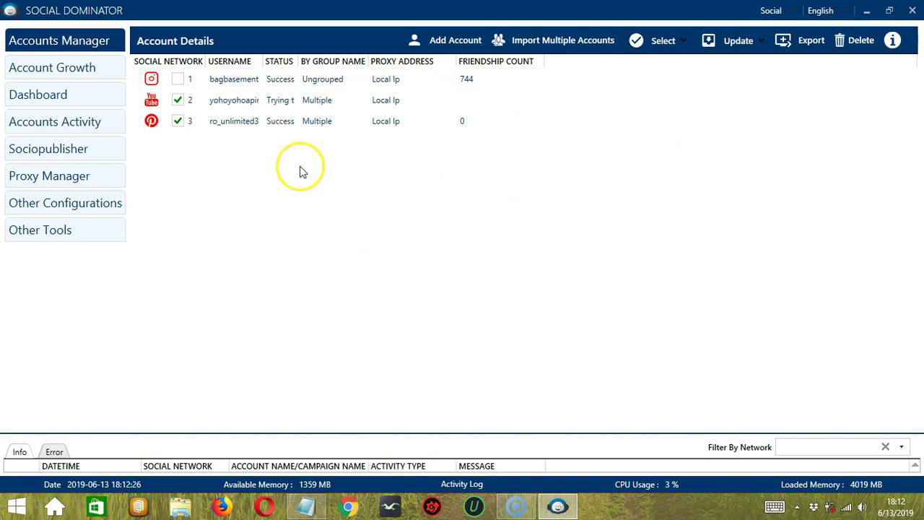
{"action": "left_click", "coordinate": [744, 42]}
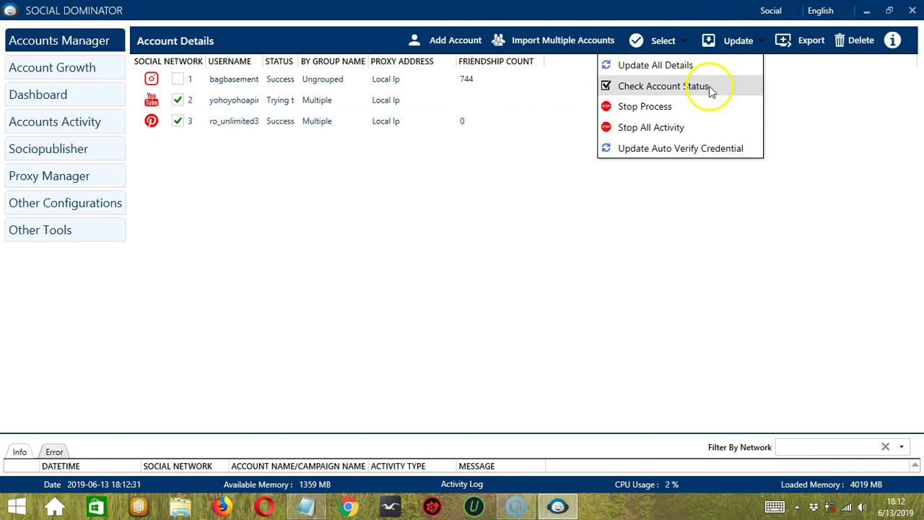
{"action": "left_click", "coordinate": [708, 86]}
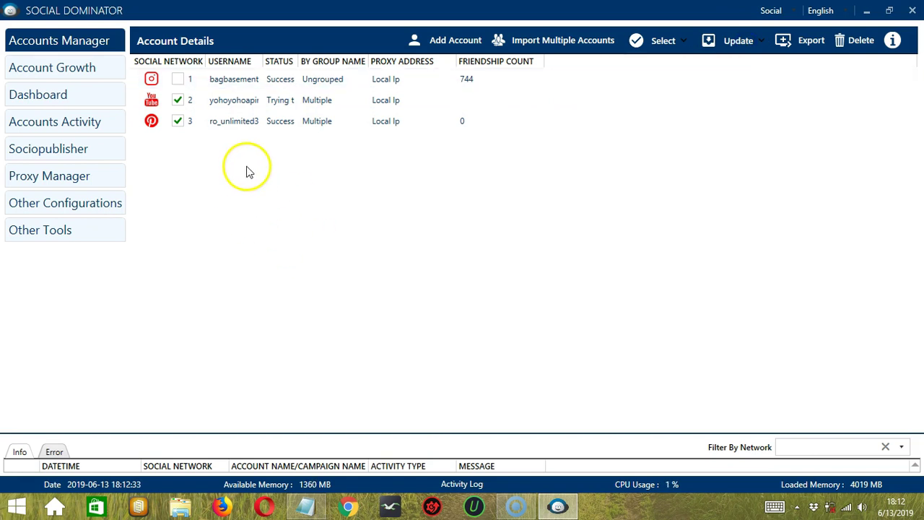
{"action": "left_click", "coordinate": [746, 45]}
{"action": "left_click", "coordinate": [683, 111]}
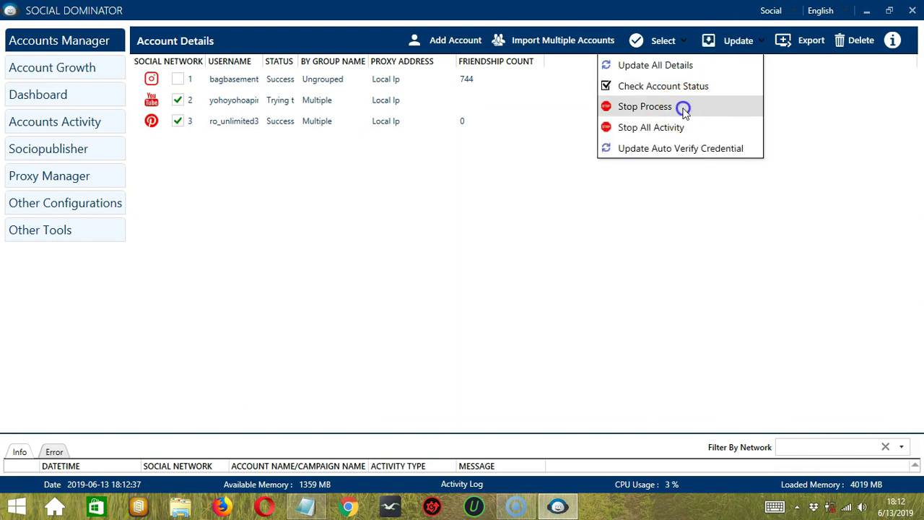
{"action": "left_click", "coordinate": [226, 149]}
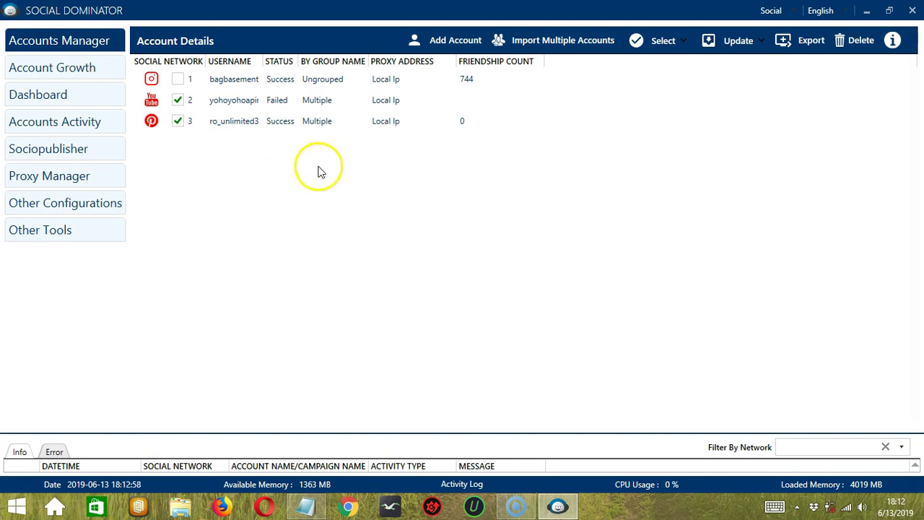
Stop all account activity and refresh auto-verify credentials for the selected accounts.
{"action": "left_click", "coordinate": [738, 46]}
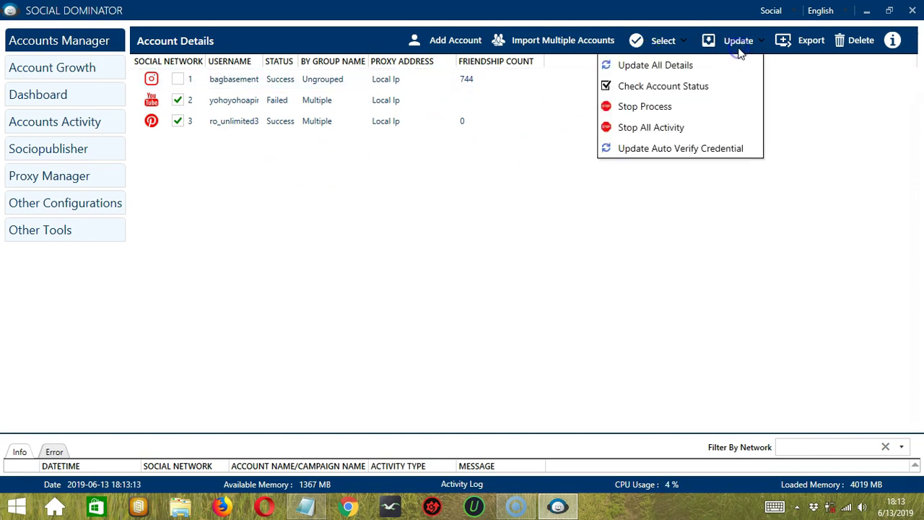
{"action": "left_click", "coordinate": [733, 126]}
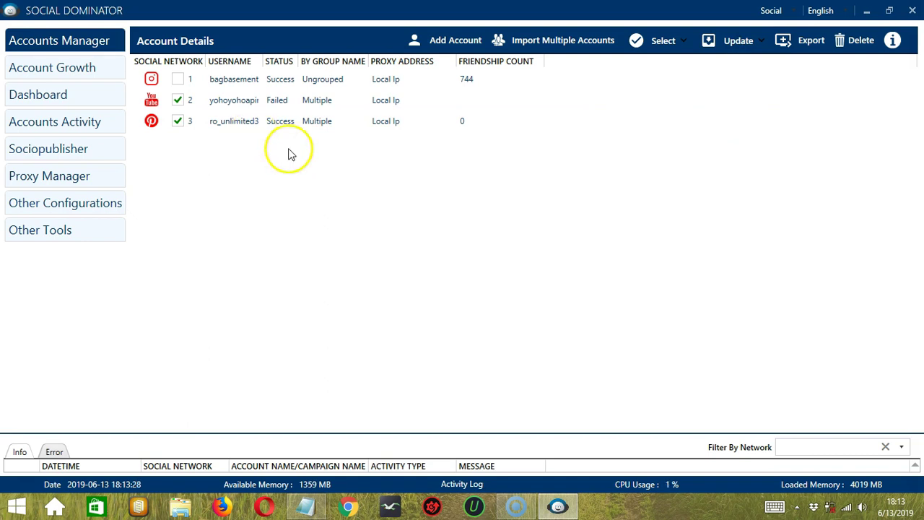
{"action": "left_click", "coordinate": [733, 47]}
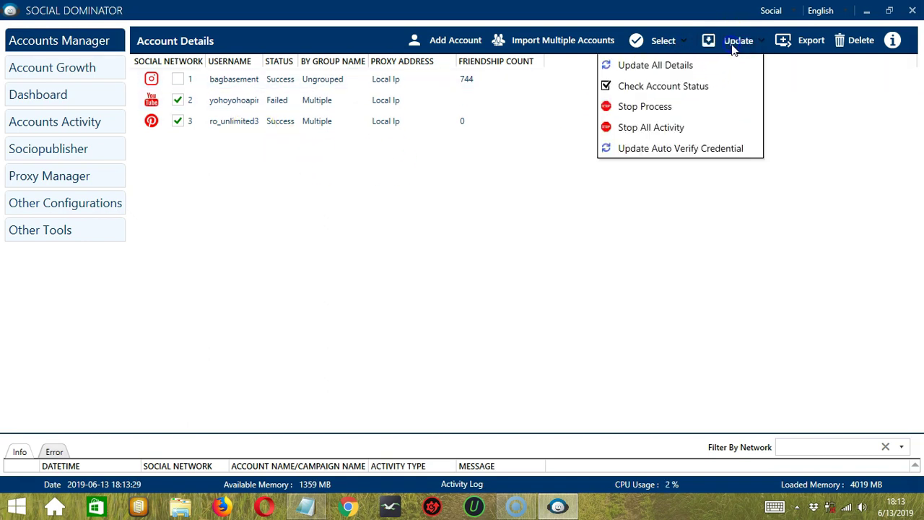
{"action": "left_click", "coordinate": [755, 150]}
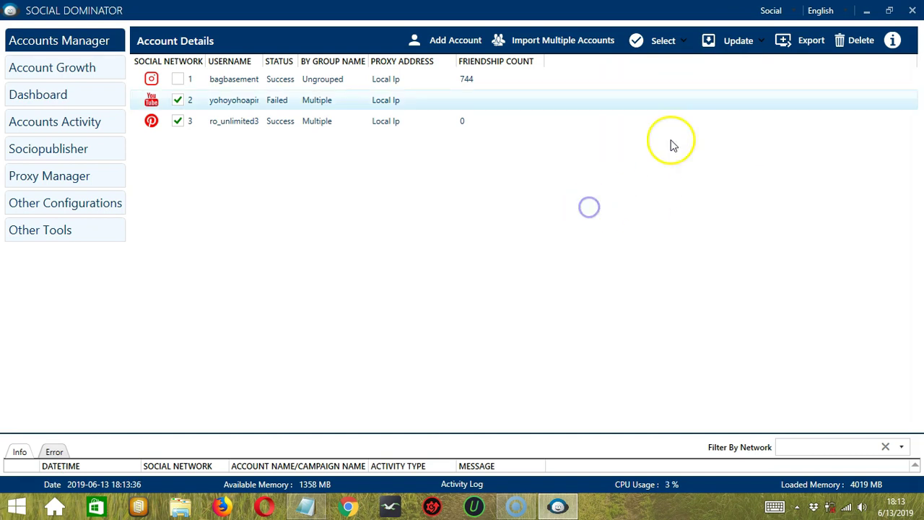
Export the ticked accounts to the Desktop as Social_Accounts 13062019162433.csv.
{"action": "left_click", "coordinate": [801, 43]}
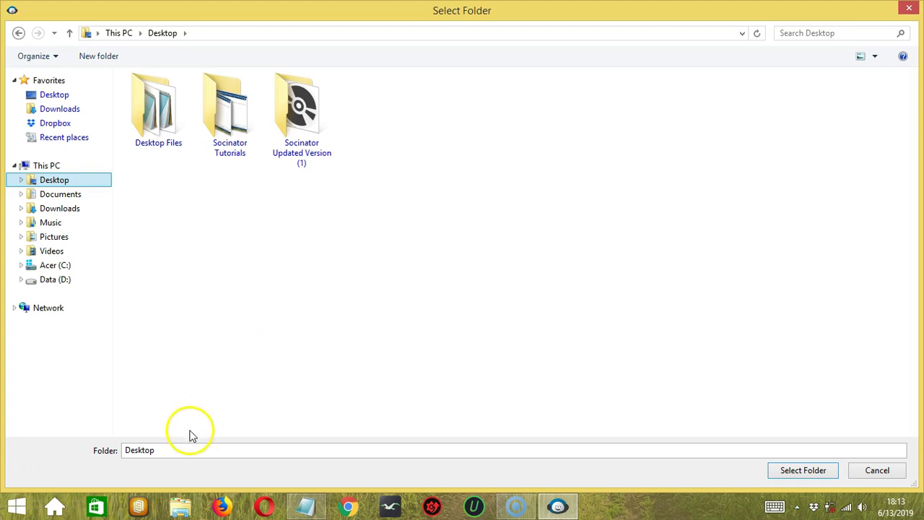
{"action": "left_click", "coordinate": [805, 470]}
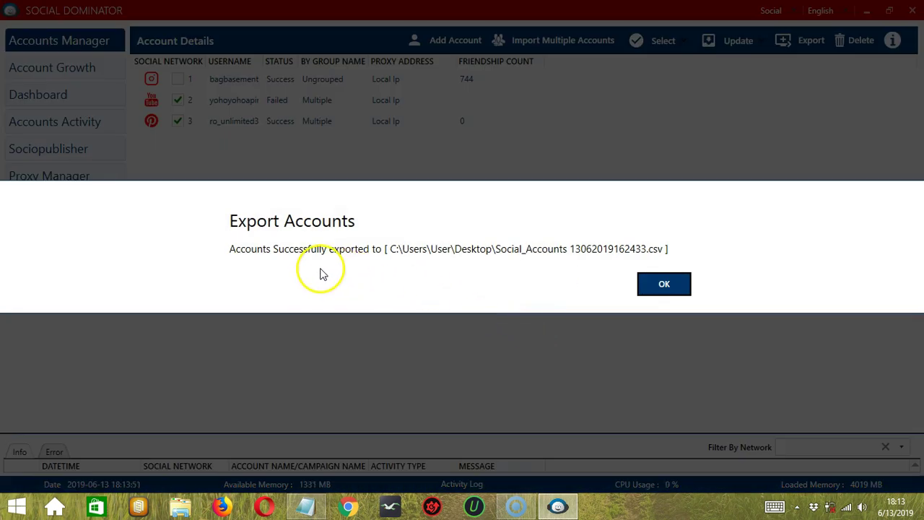
{"action": "left_click", "coordinate": [661, 283]}
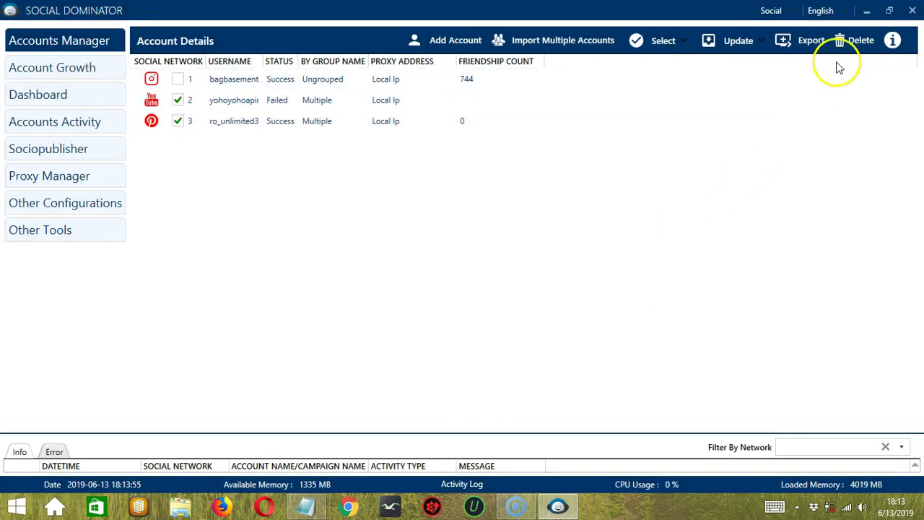
Delete the YouTube and Pinterest accounts, confirming with Delete Anyways.
{"action": "left_click", "coordinate": [853, 50]}
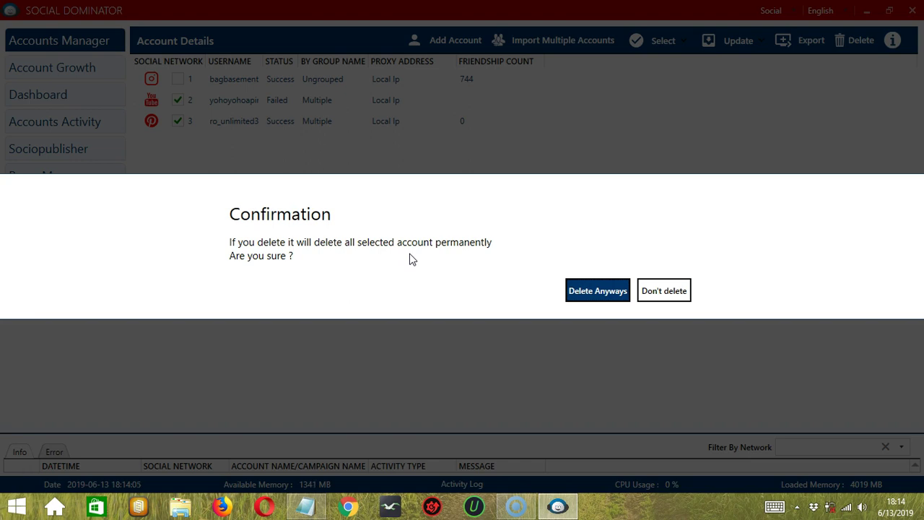
{"action": "left_click", "coordinate": [609, 291]}
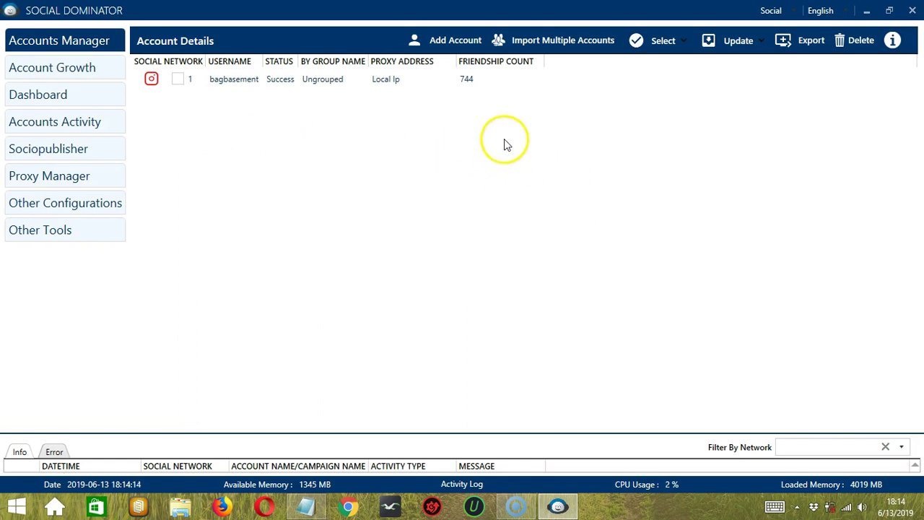
Import import single.txt from the Desktop to add the YouTube account back.
{"action": "left_click", "coordinate": [576, 44]}
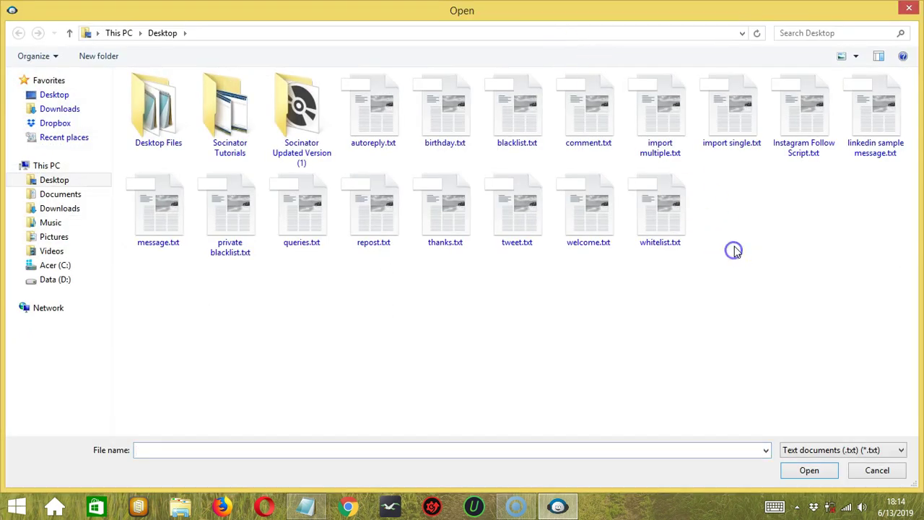
{"action": "left_click", "coordinate": [736, 112]}
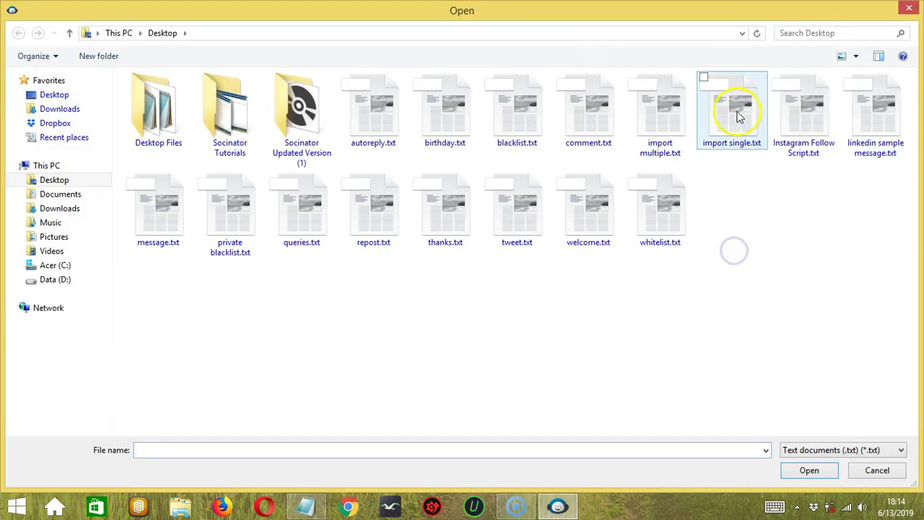
{"action": "left_click", "coordinate": [810, 470]}
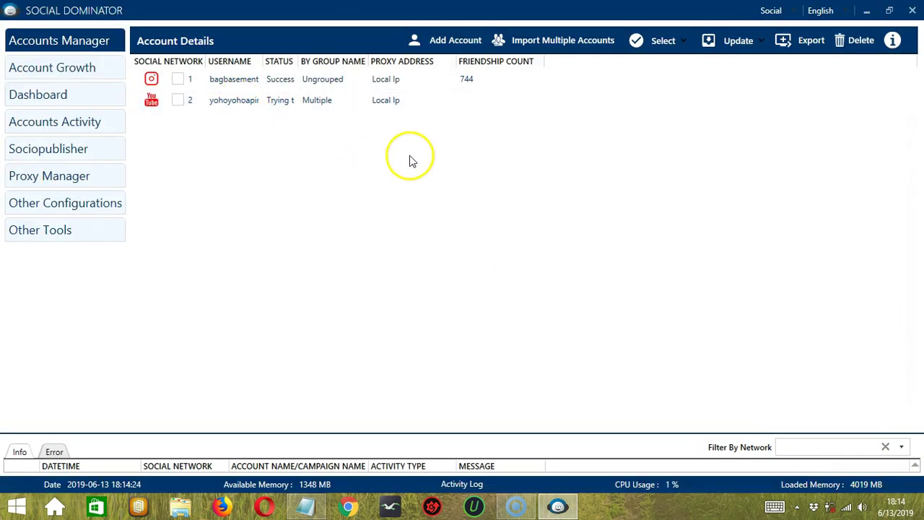
{"action": "left_click", "coordinate": [893, 42]}
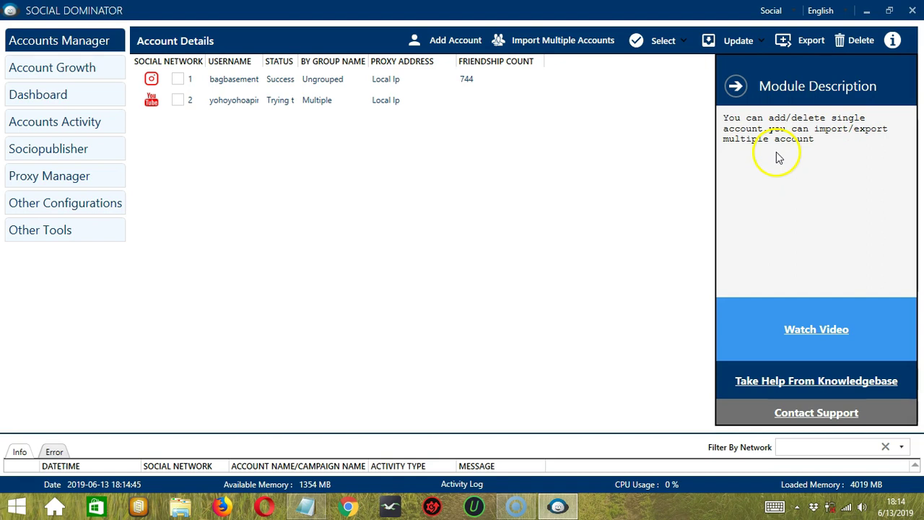
{"action": "left_click", "coordinate": [736, 85]}
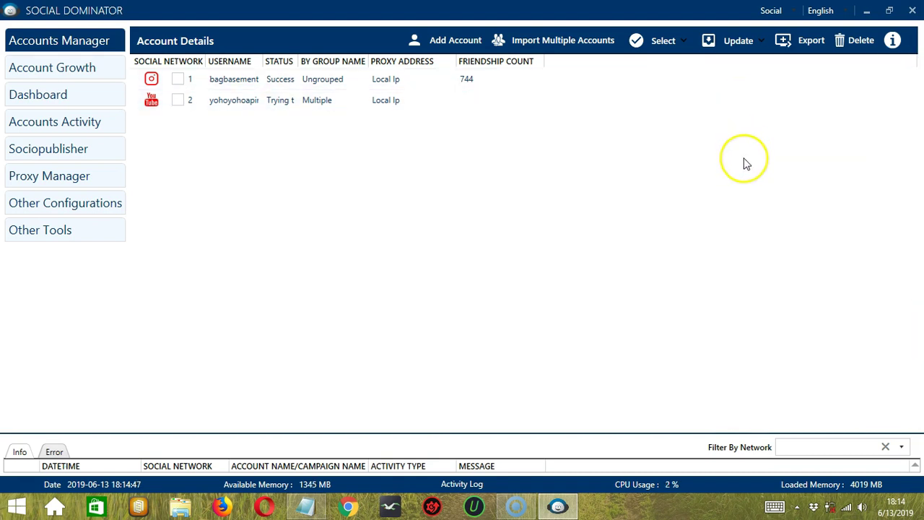